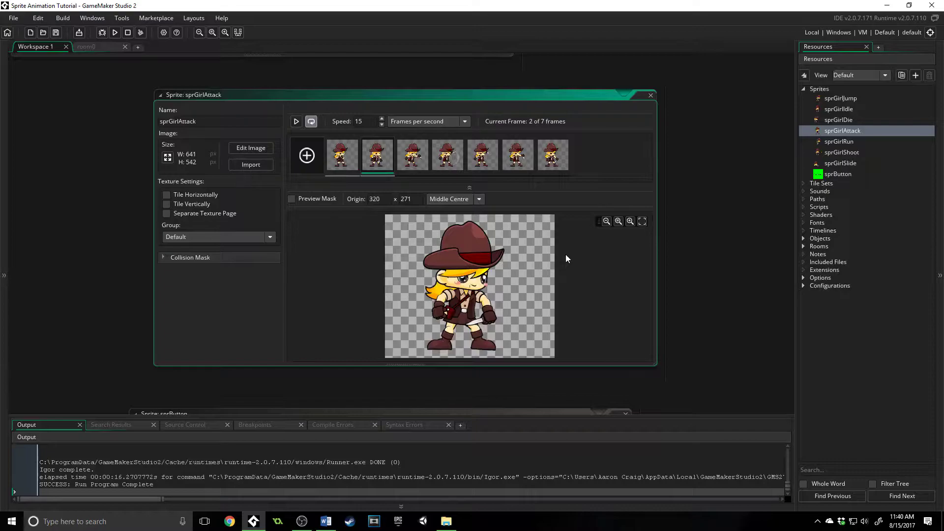
- Show the first sprGirlAttack frame and expand the Objects group to list objWesternGirl
left_click(334, 168)
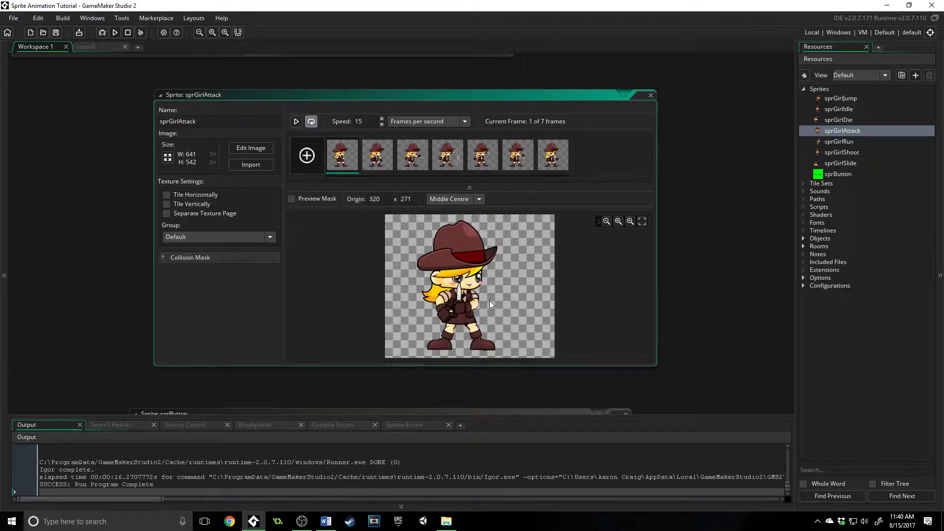
mouse_move(343, 167)
left_click(804, 239)
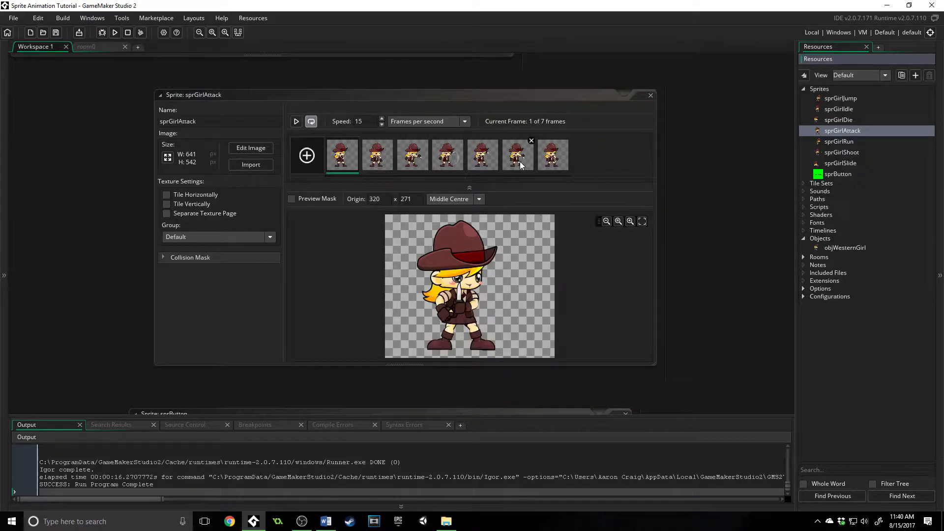
- Add a third line, image_index, after myAlpha = 0; in objWesternGirl's Create event
double_click(851, 248)
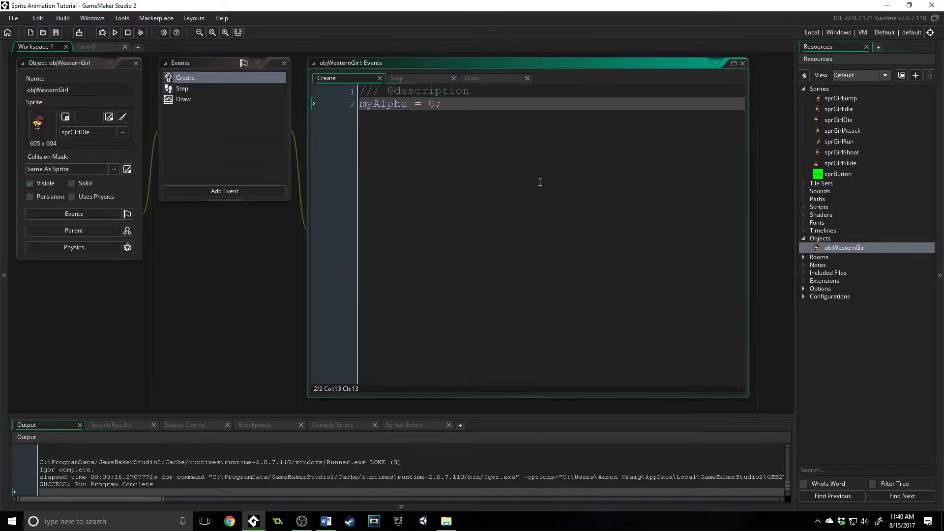
key("Return")
type("image")
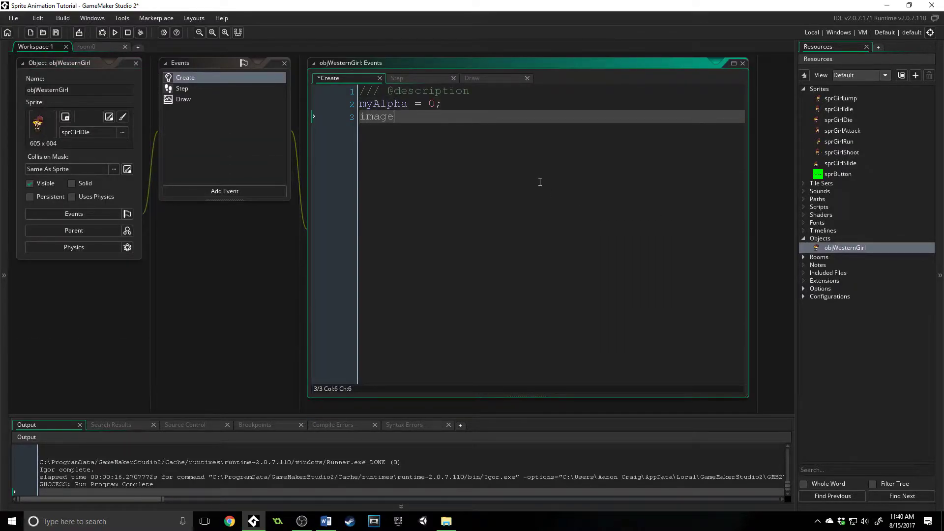
type("_index")
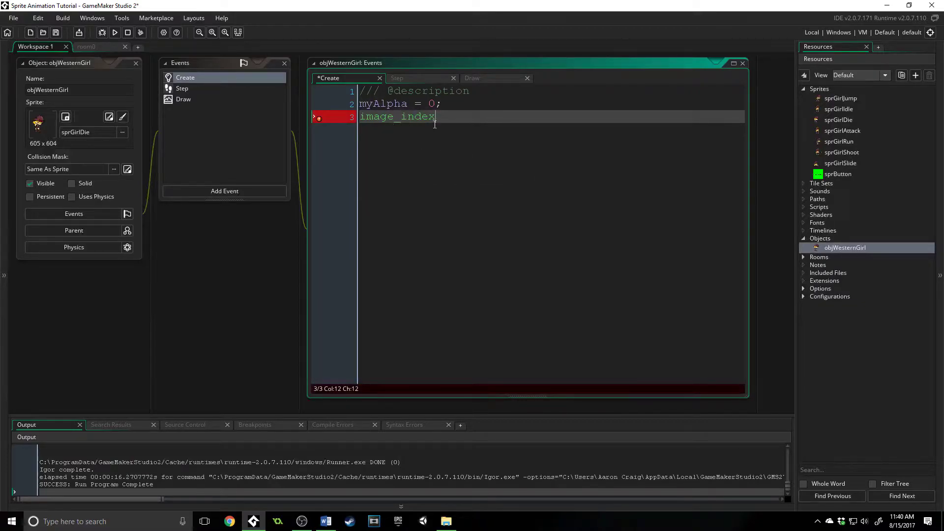
key("BackSpace")
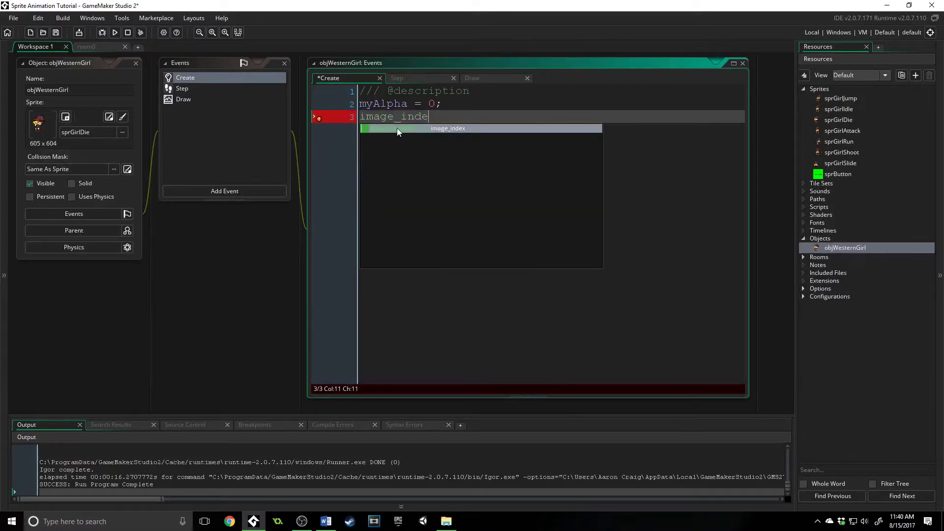
type("x")
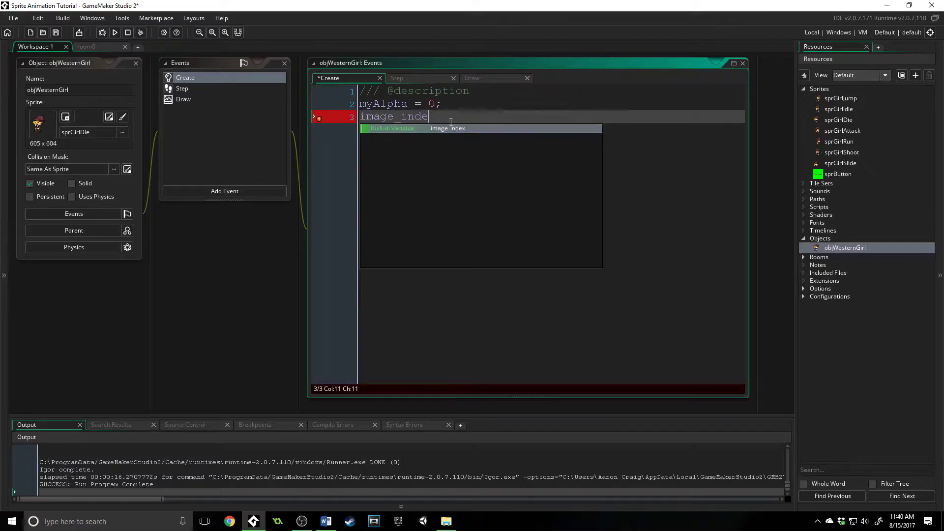
left_click(453, 120)
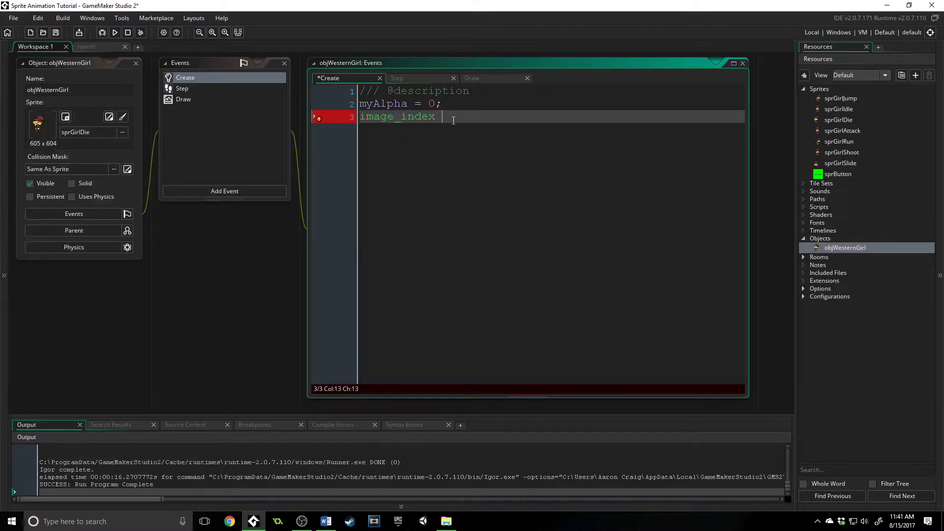
left_click(866, 171)
left_click(830, 192)
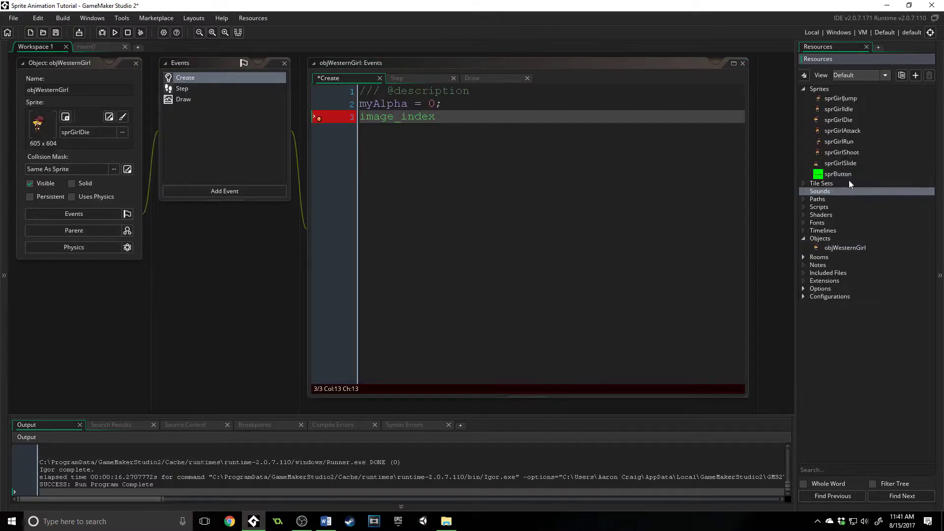
- Open sprButton, compare its two Play Game frames, then open the sprGirlDie sprite
double_click(850, 177)
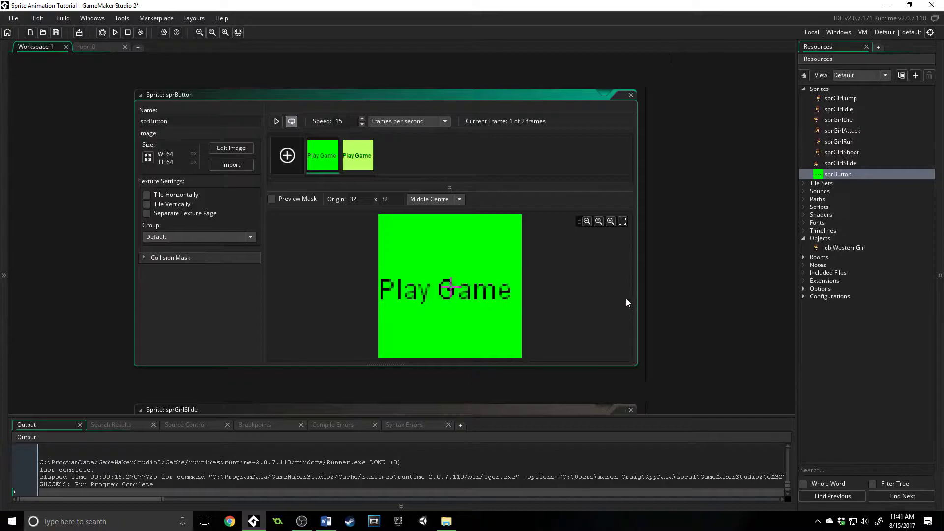
left_click(370, 160)
left_click(323, 159)
left_click(371, 166)
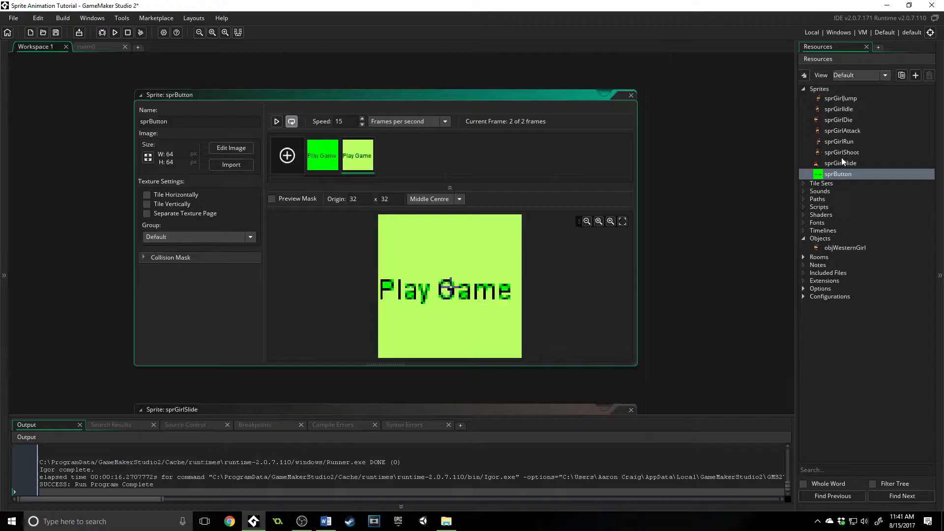
double_click(853, 121)
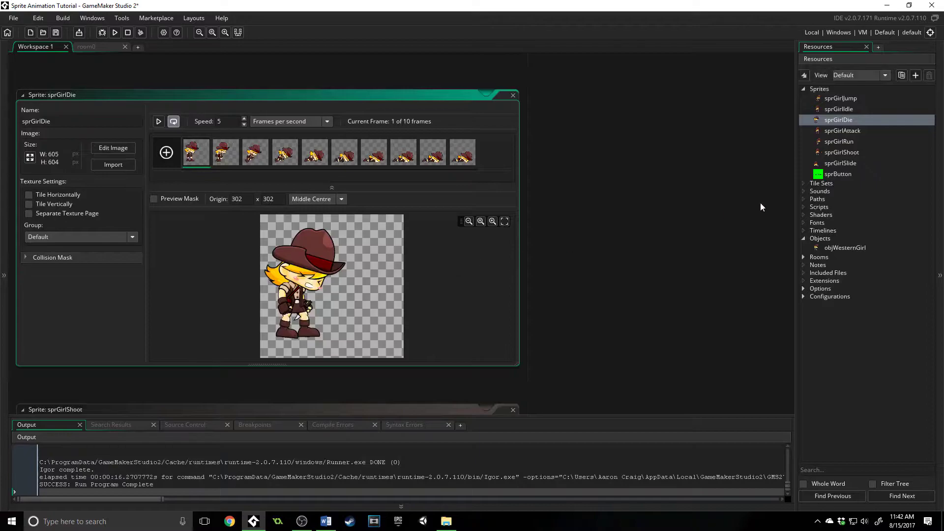
- Open sprGirlAttack, play and pause its preview, and view frames 3, 4 and 5
double_click(868, 130)
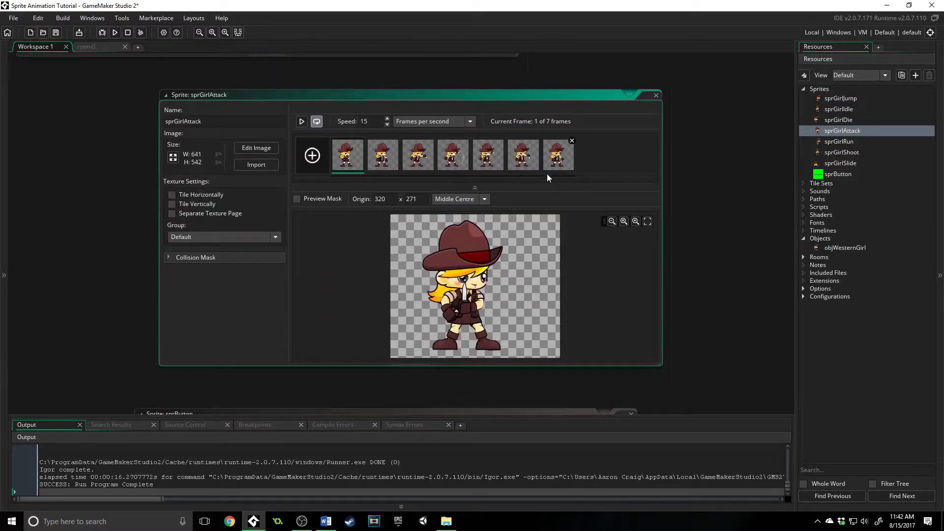
left_click(302, 123)
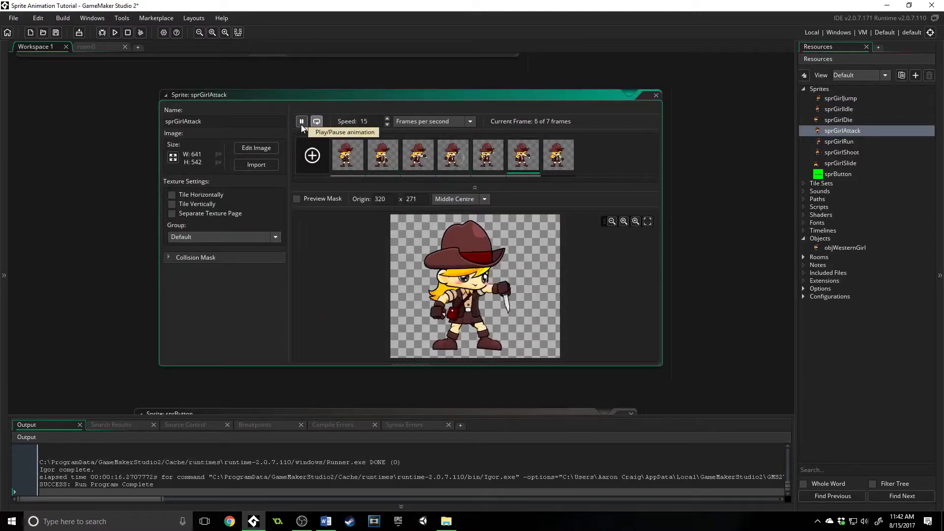
left_click(302, 123)
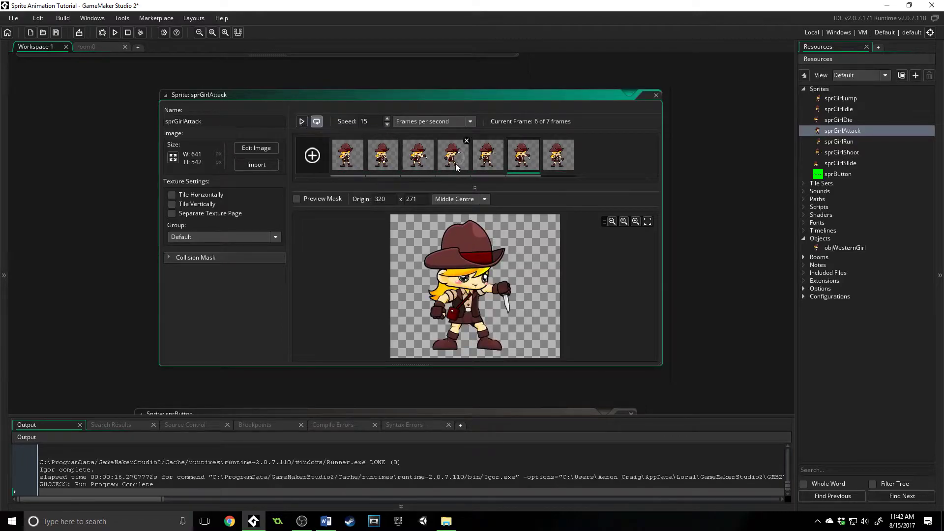
left_click(423, 168)
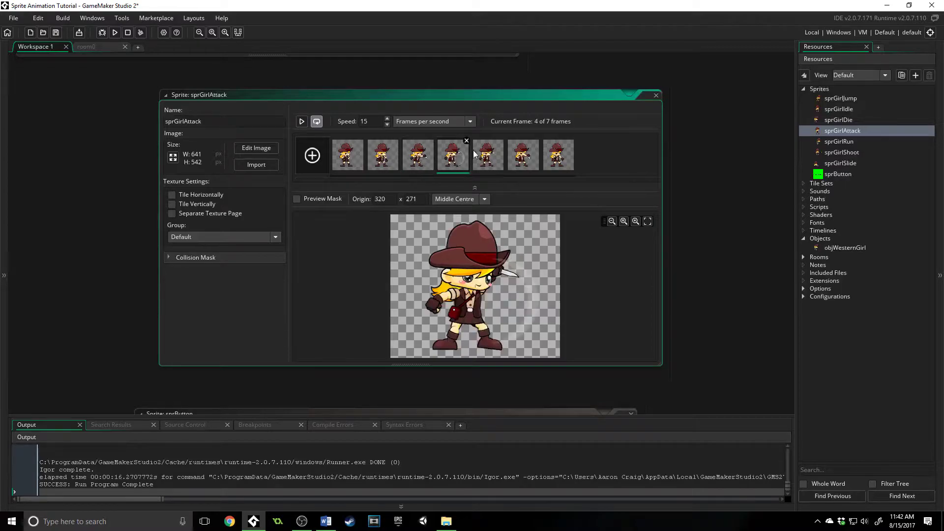
left_click(448, 157)
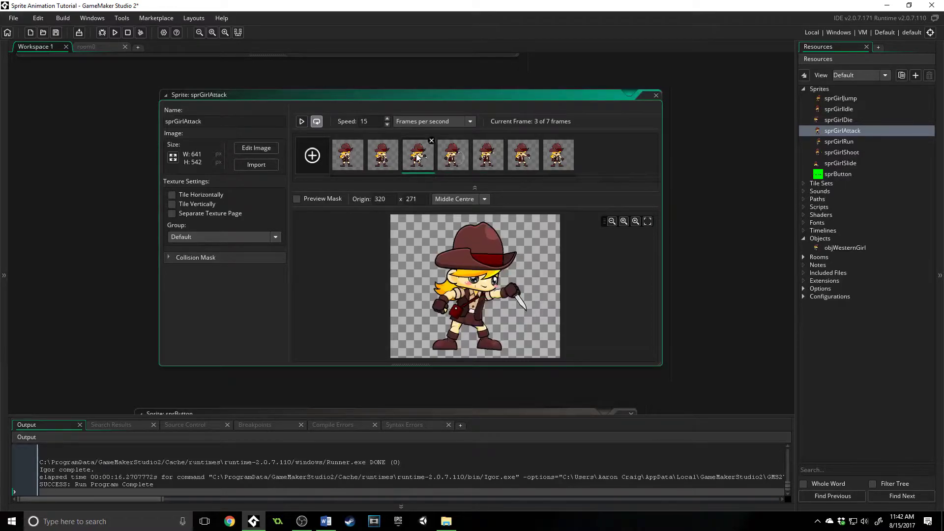
left_click(485, 162)
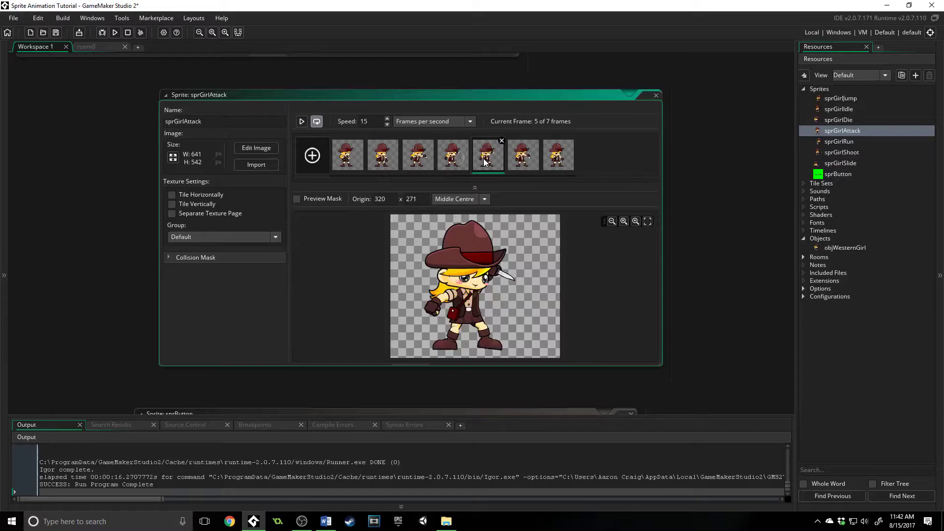
- Change line 3 of objWesternGirl's Create event from image_index to image_speed = 1;
double_click(843, 249)
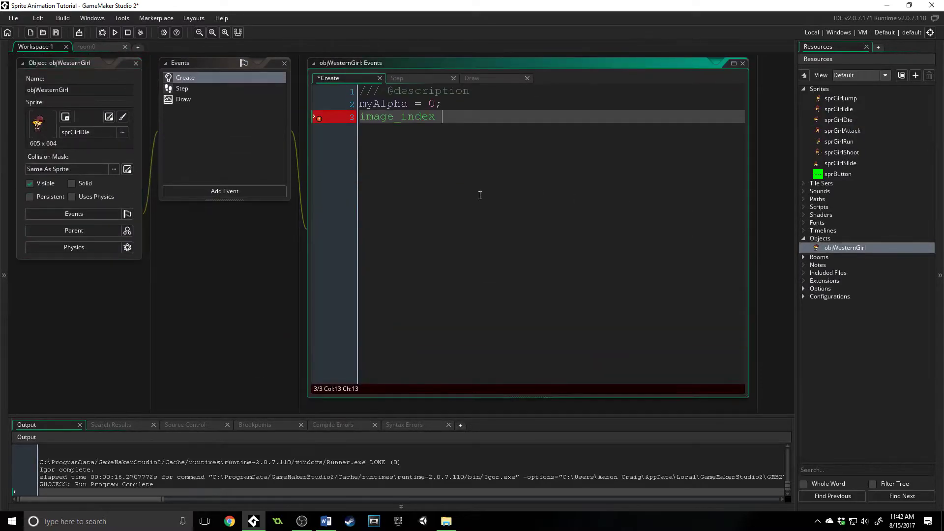
key("BackSpace")
key("BackSpace")
key("BackSpace")
key("BackSpace")
key("BackSpace")
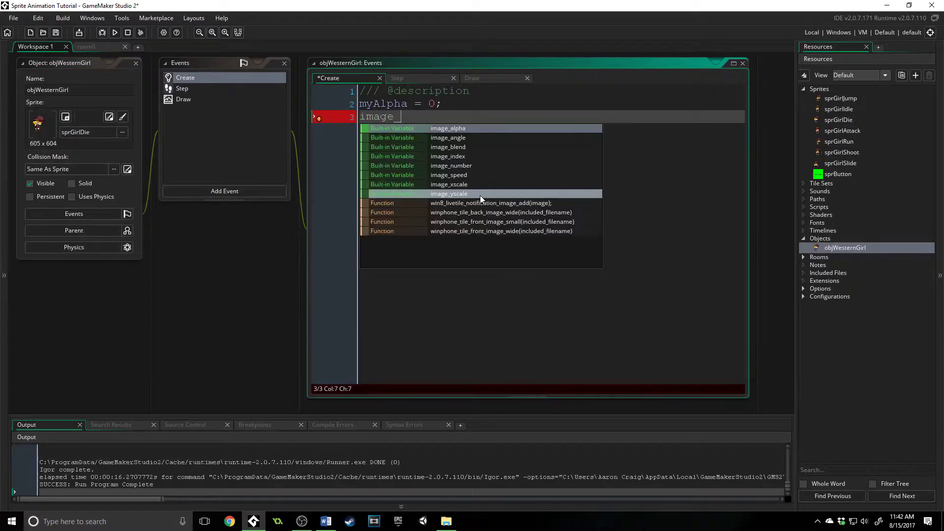
type("speed")
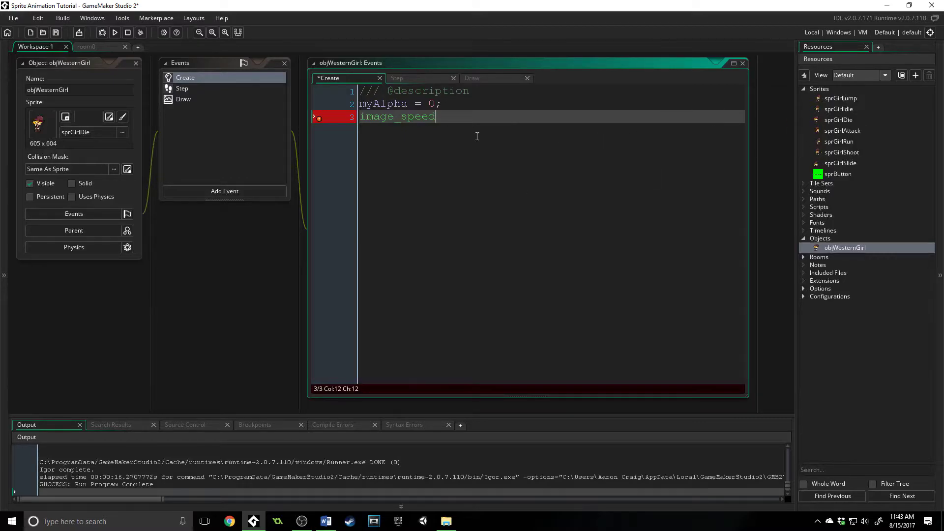
type("= 1;")
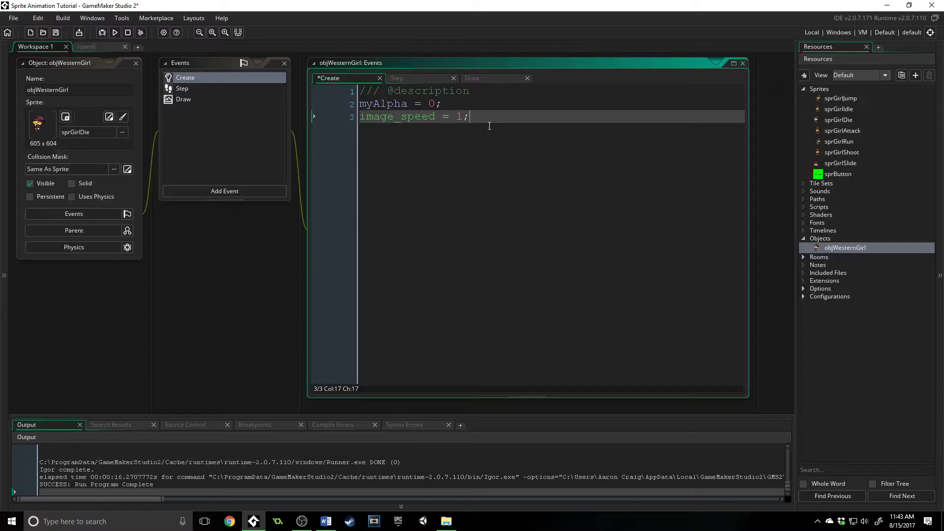
- Play sprGirlAttack's preview and try frames per game frame before returning to frames per second
double_click(869, 132)
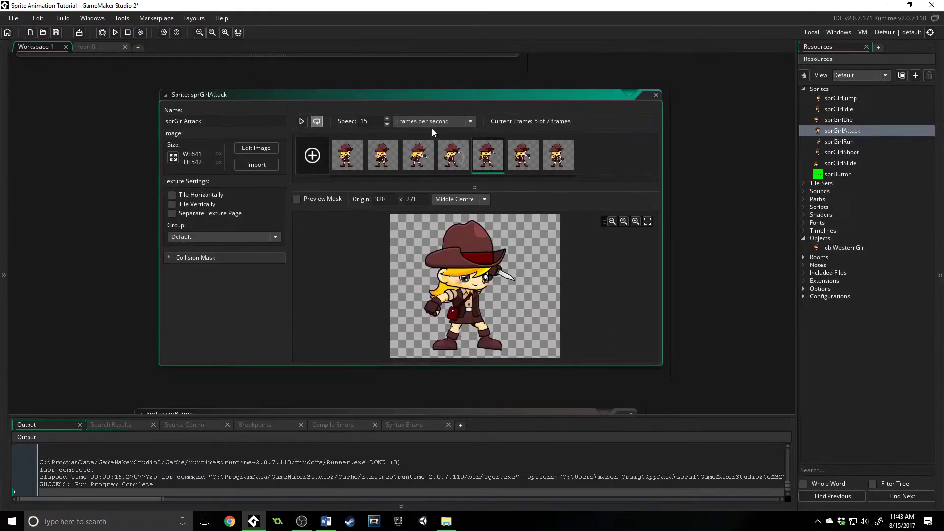
left_click(302, 121)
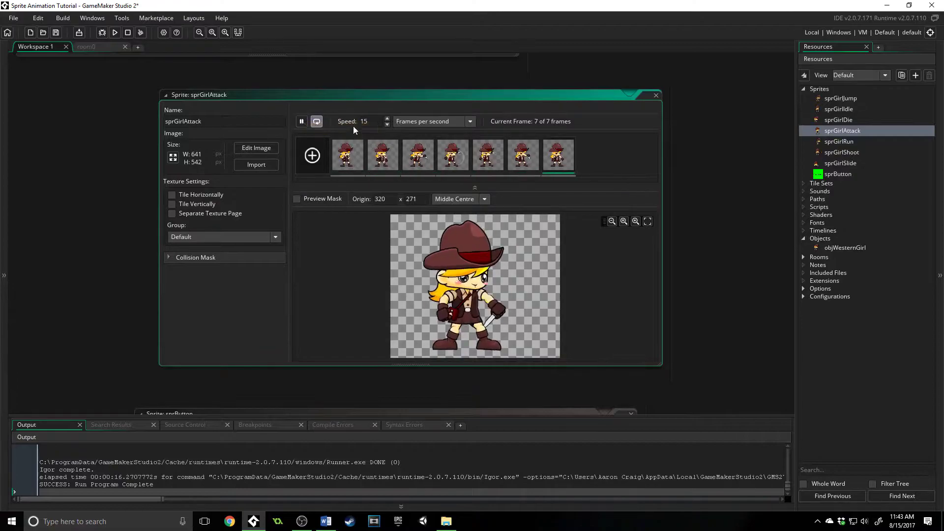
left_click(424, 123)
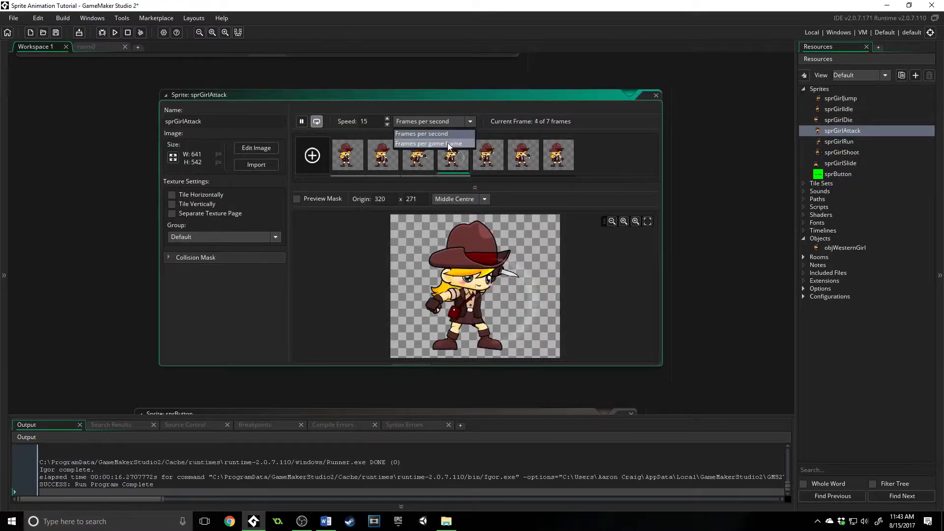
left_click(450, 143)
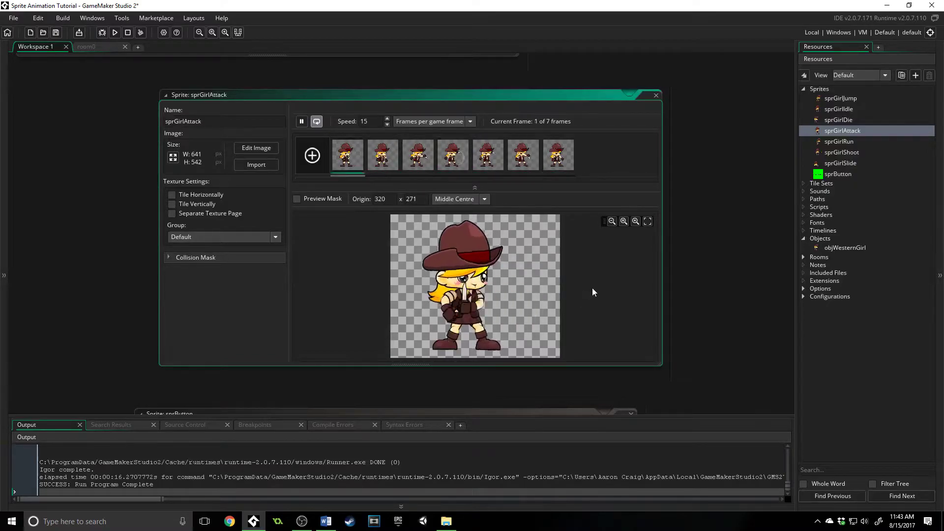
left_click(470, 122)
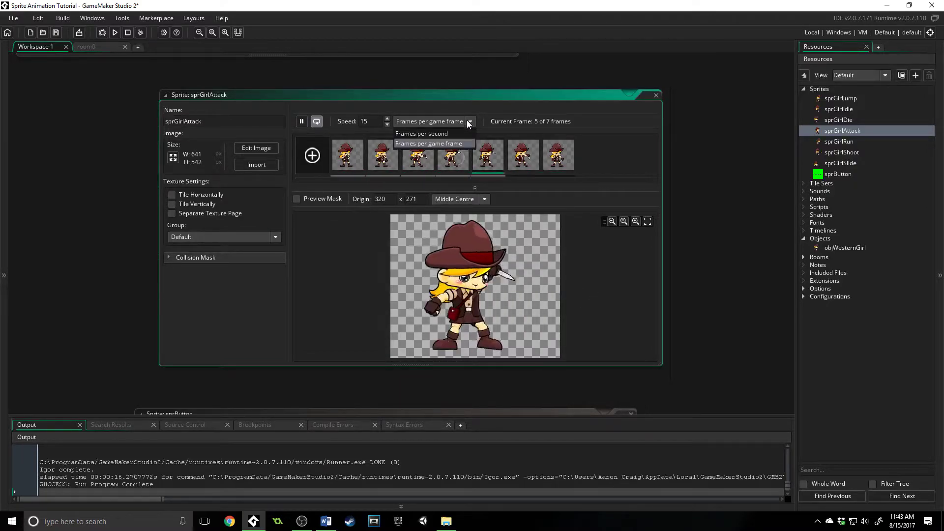
left_click(462, 133)
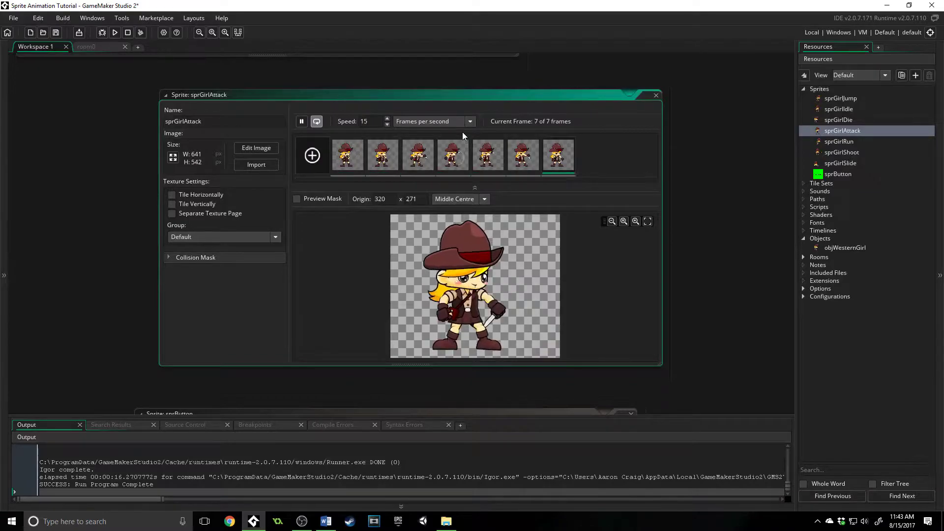
- Lower the attack animation speed to 10 frames per second, pause it, and reopen objWesternGirl
left_click(387, 124)
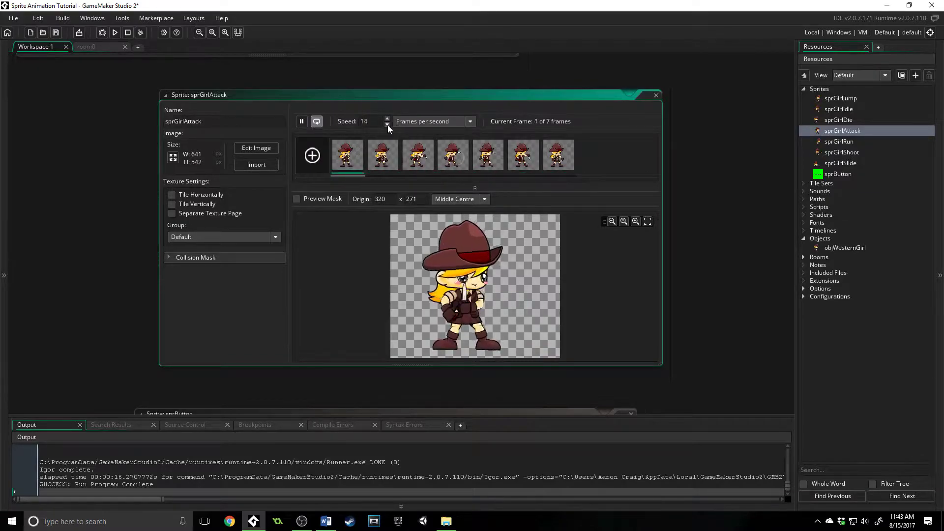
left_click(388, 125)
left_click(387, 125)
left_click(387, 124)
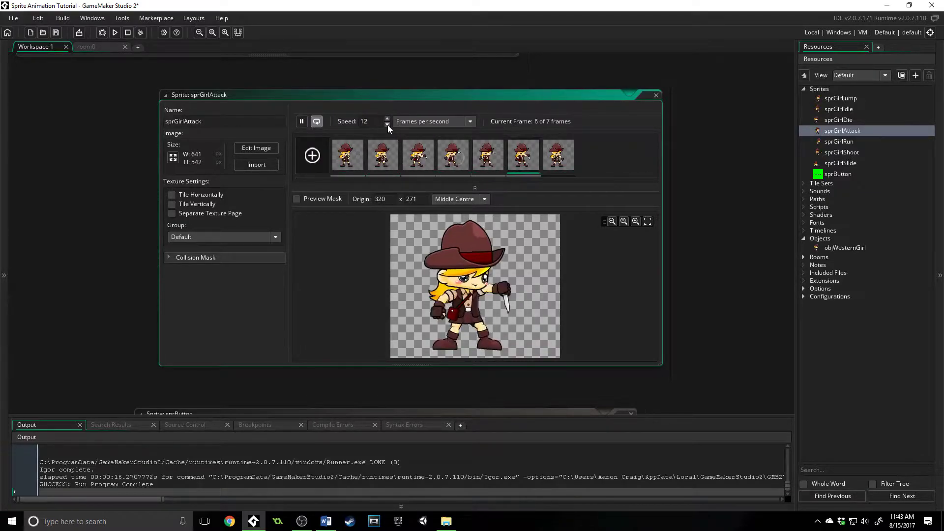
left_click(387, 125)
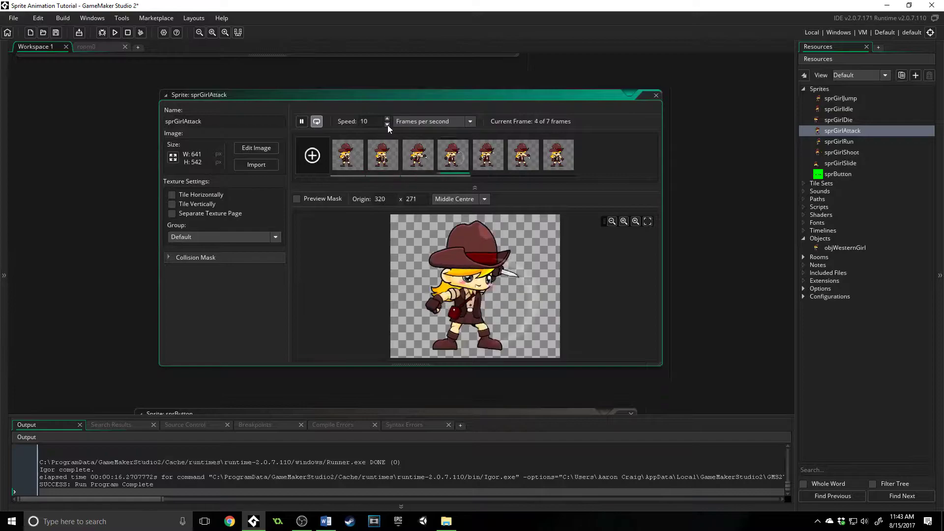
left_click(302, 122)
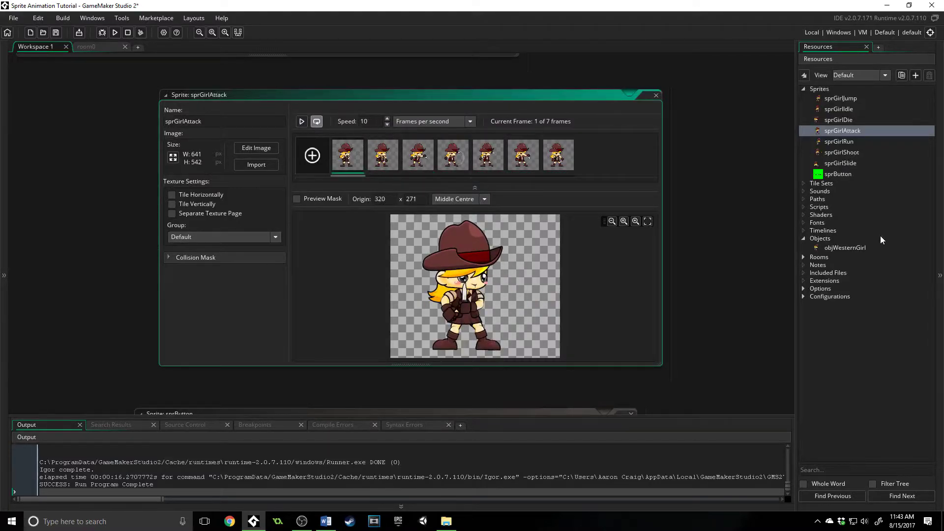
double_click(845, 248)
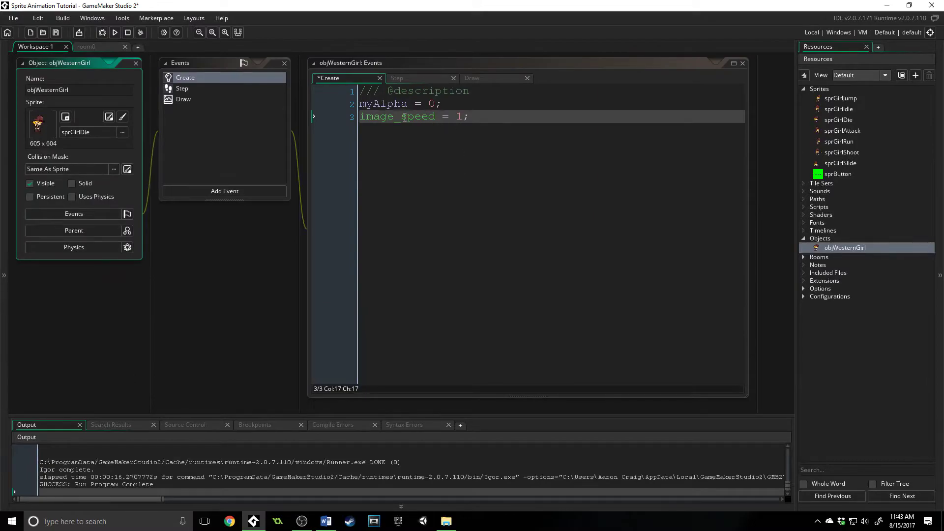
- Briefly revisit sprGirlAttack, then reopen objWesternGirl's Create event code
left_click(463, 118)
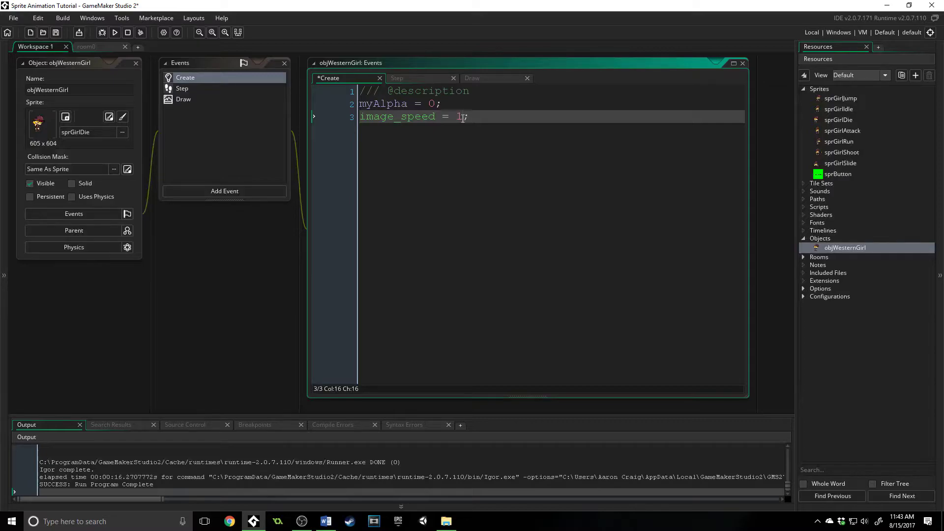
double_click(860, 132)
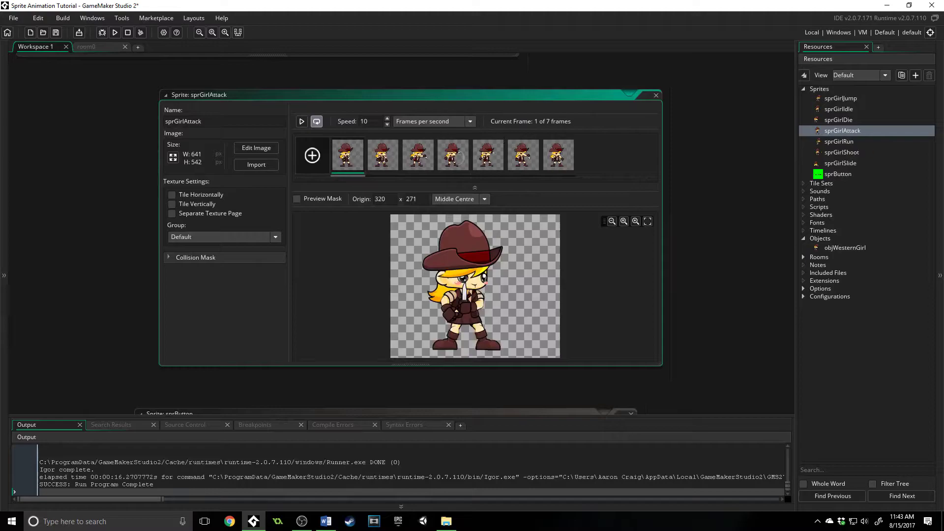
left_click(892, 249)
left_click(892, 248)
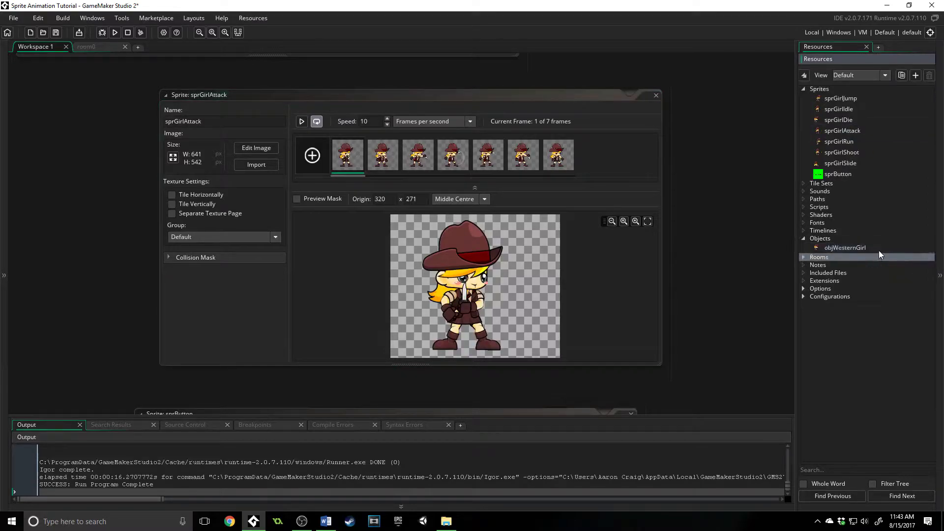
double_click(881, 248)
- Replace the image_speed value 1 with 1.5 on line 3
left_click(465, 118)
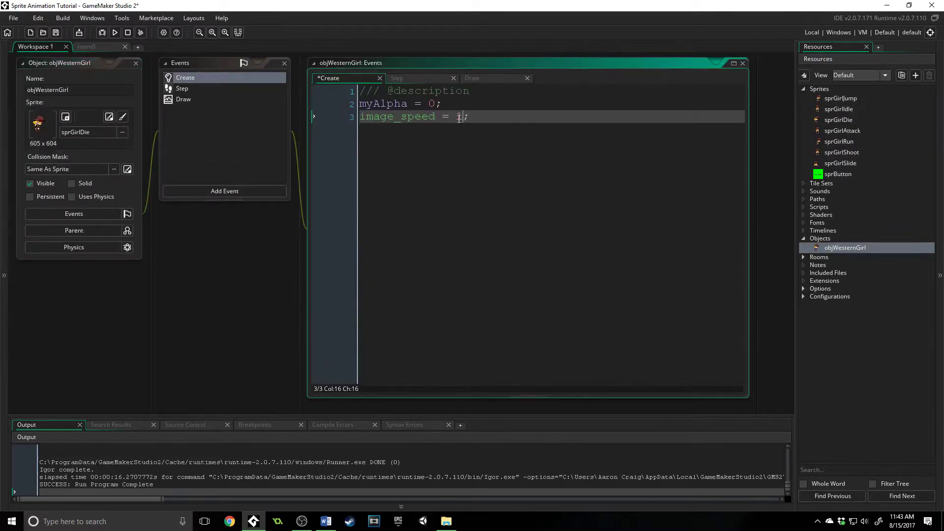
key("BackSpace")
type(".5")
key("Left")
key("Left")
type("1")
key("Right")
key("Right")
- Open the GameMaker manual from the Help menu and search it for 'sprites'
left_click(227, 19)
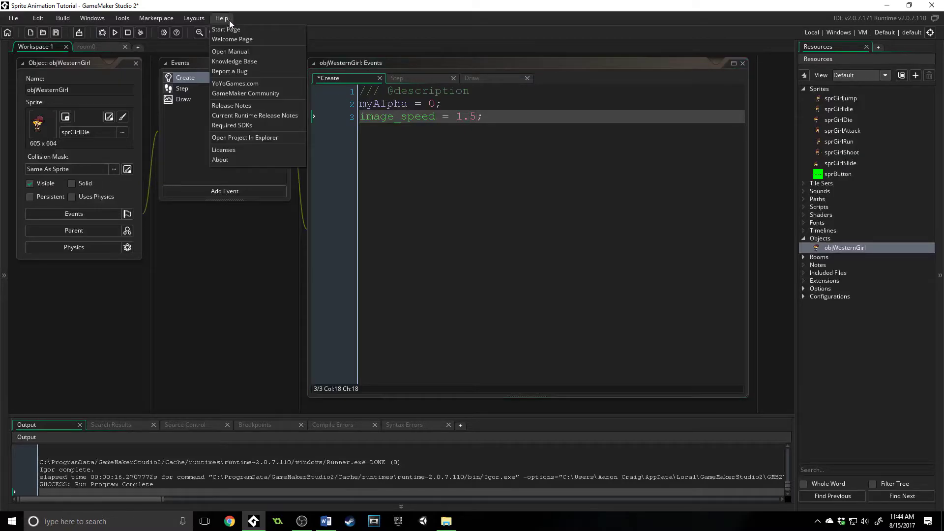
left_click(237, 52)
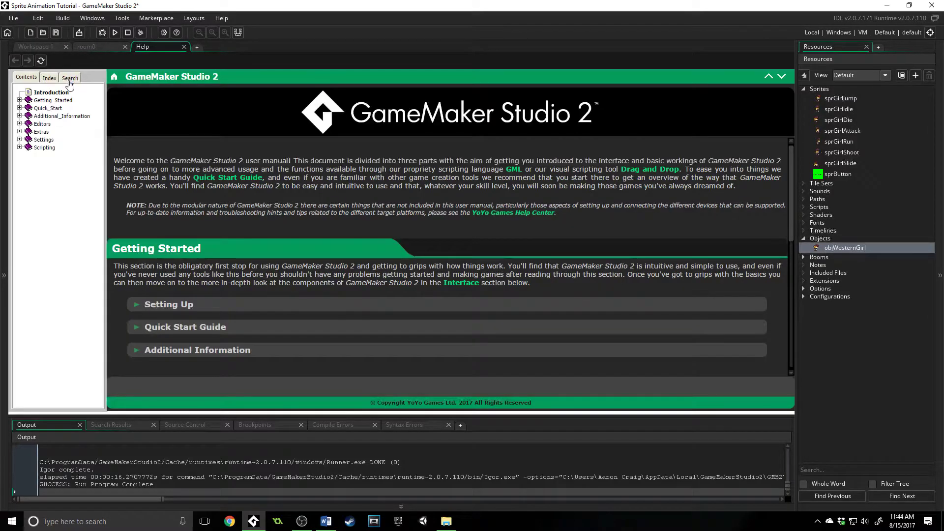
left_click(70, 78)
left_click(44, 109)
type("sprites")
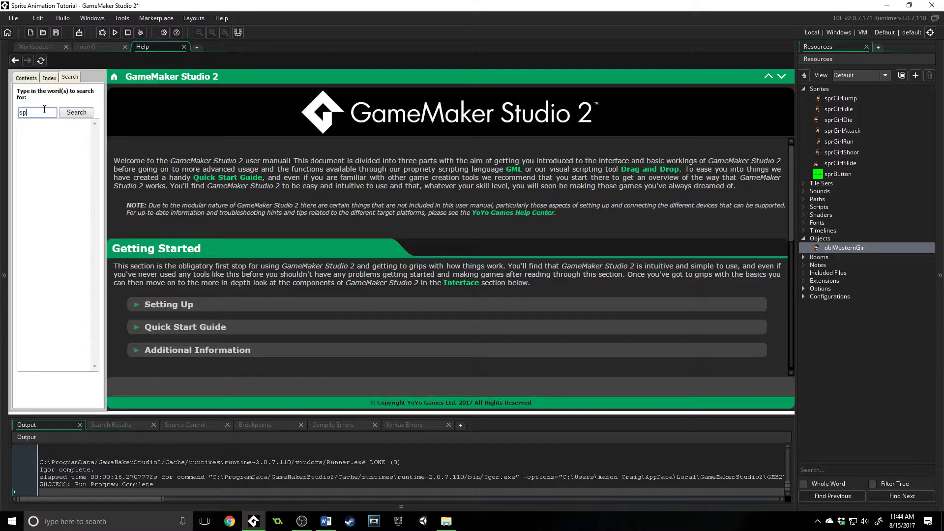
key("Return")
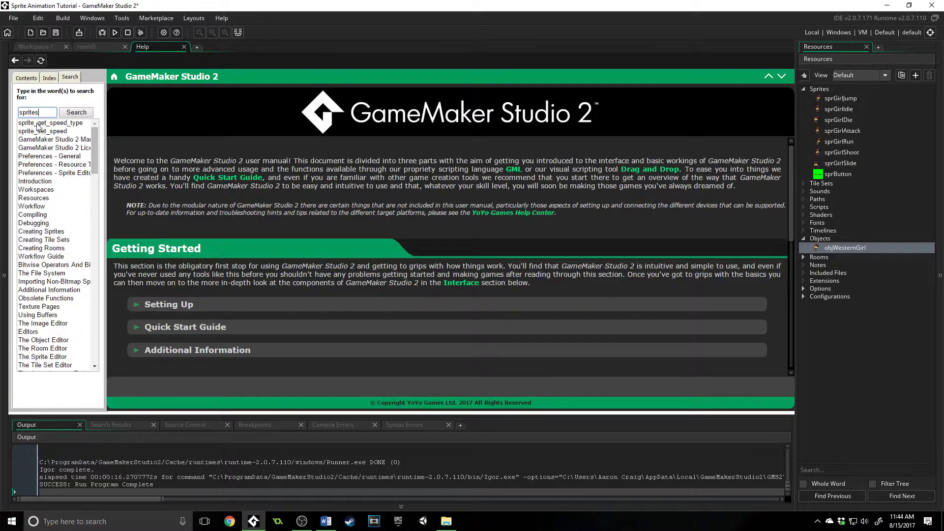
- Open the manual's Sprites page and expand Sprite Instance Variables to show image_speed
left_click(40, 123)
left_click(149, 386)
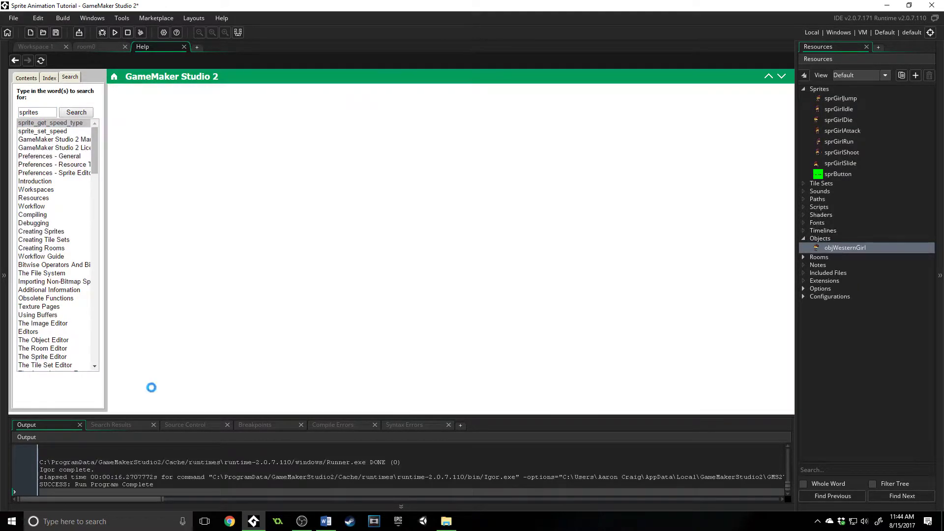
key("F12")
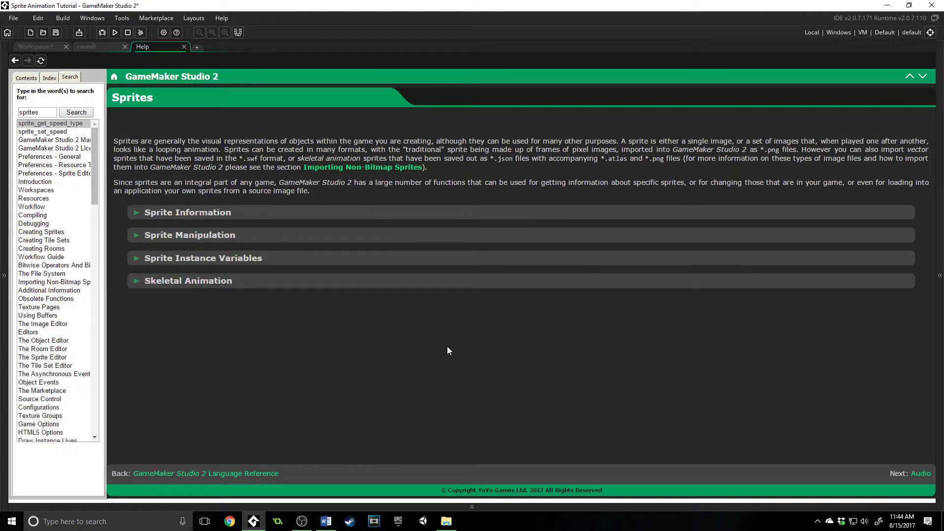
left_click(276, 260)
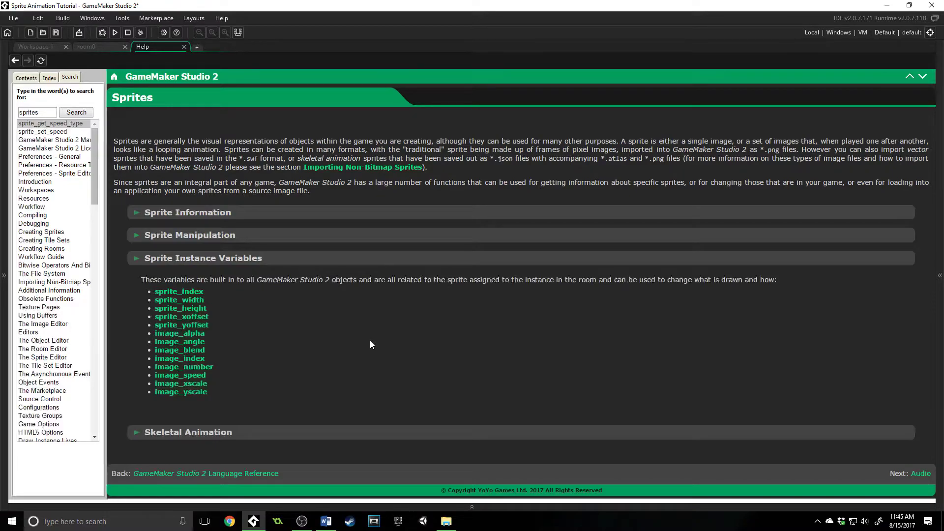
left_click(942, 297)
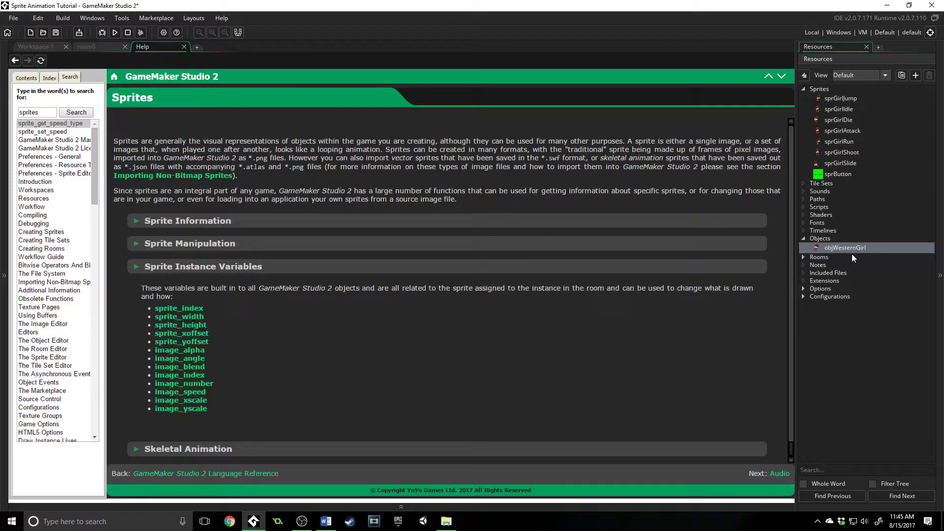
left_click(89, 48)
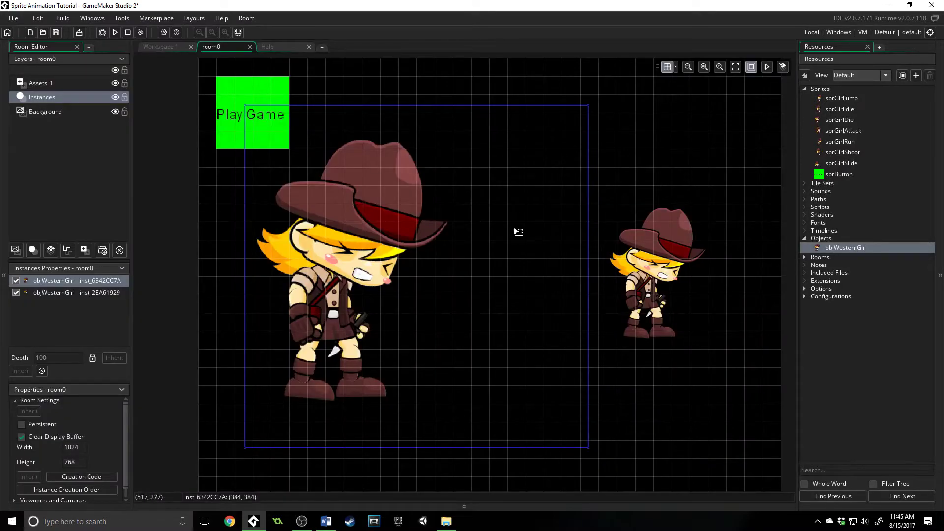
left_click(635, 272)
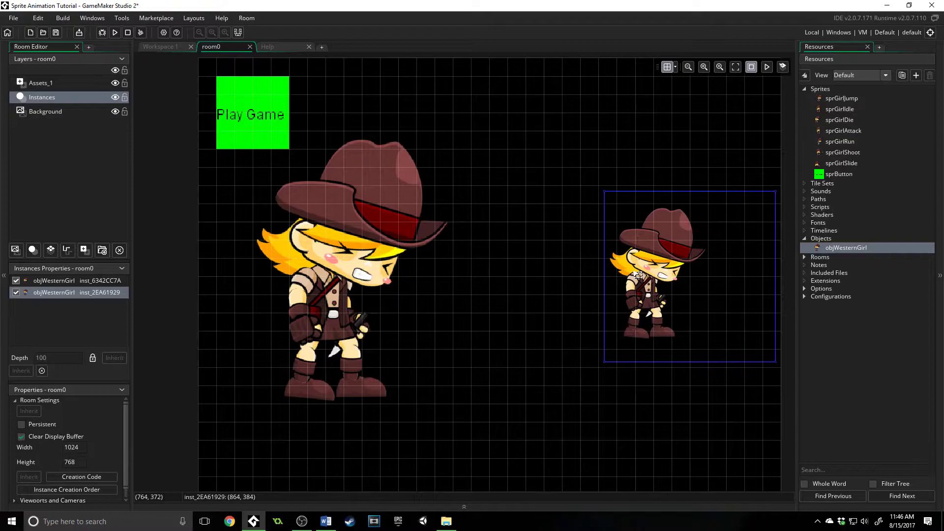
left_click(385, 265)
left_click(683, 265)
left_click(435, 203)
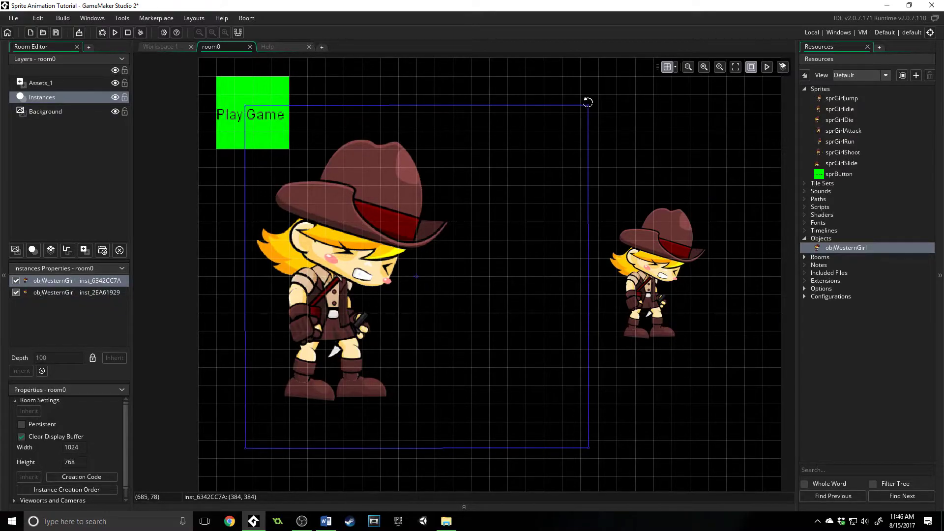
left_click_drag(589, 102, 353, 340)
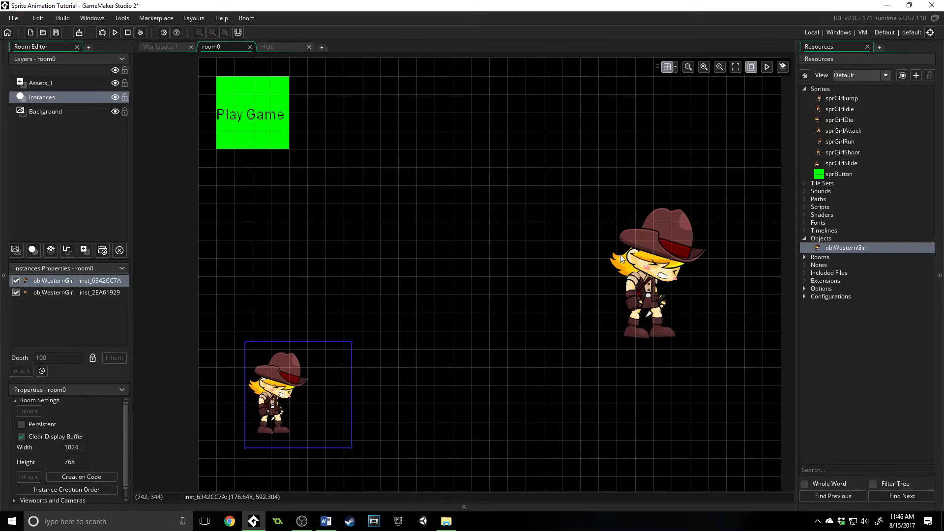
key("ctrl+z")
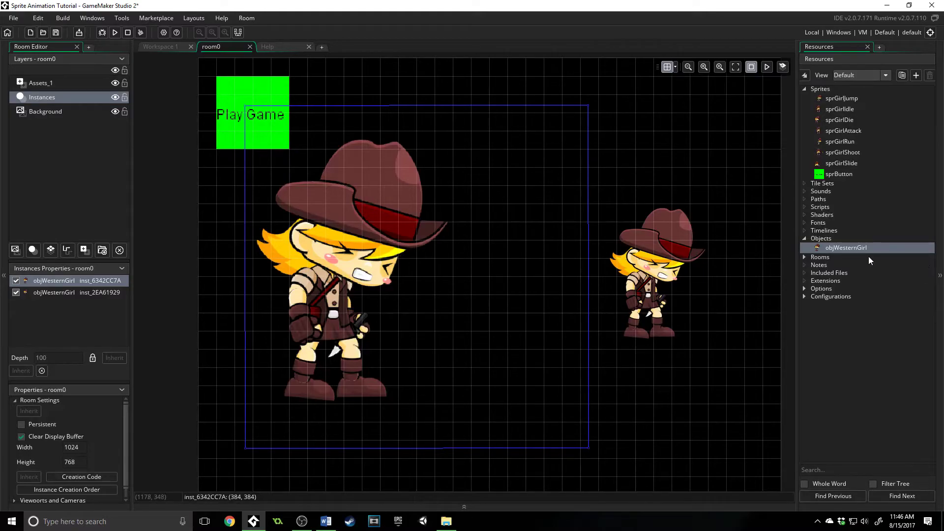
left_click(662, 255)
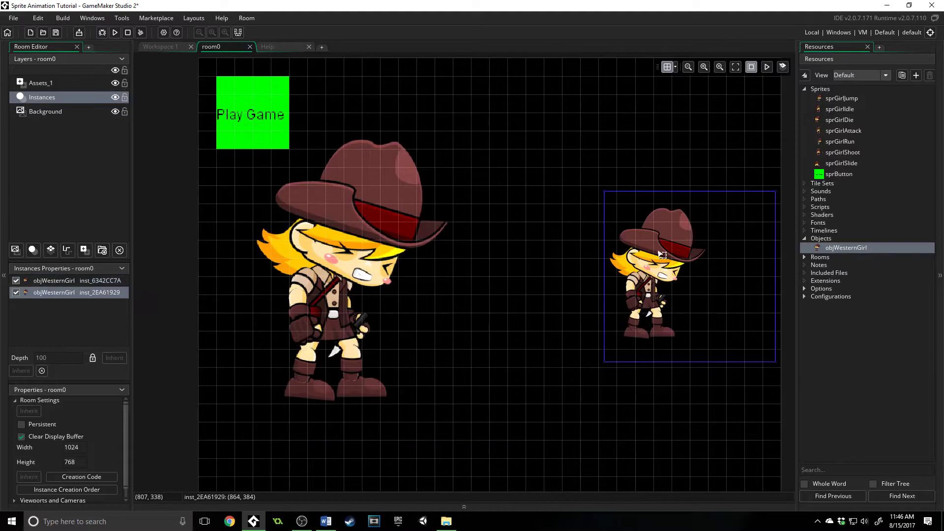
left_click(431, 242)
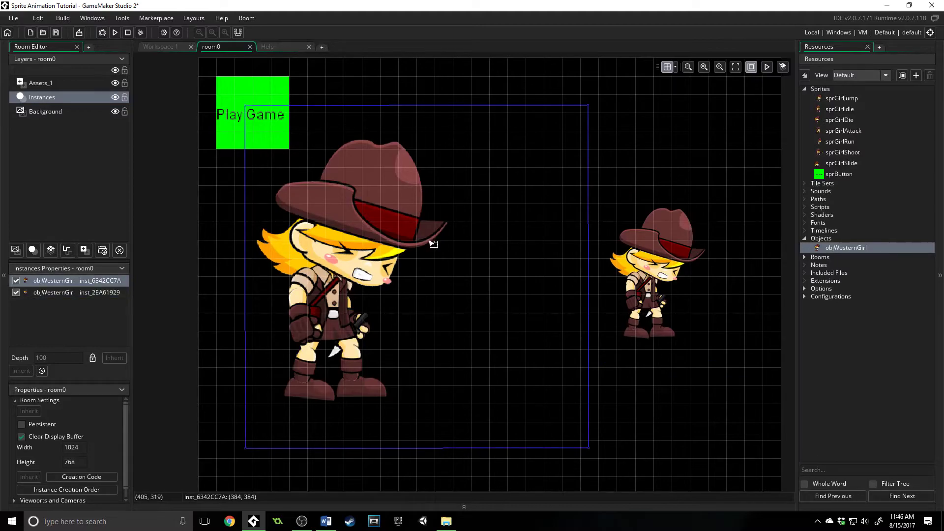
left_click(282, 49)
scroll(556, 330, "down", 1)
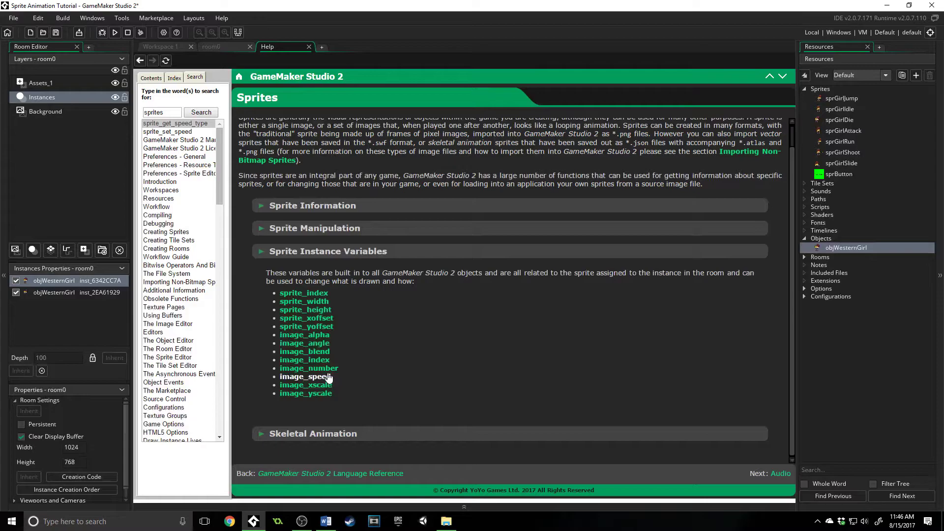
left_click(221, 48)
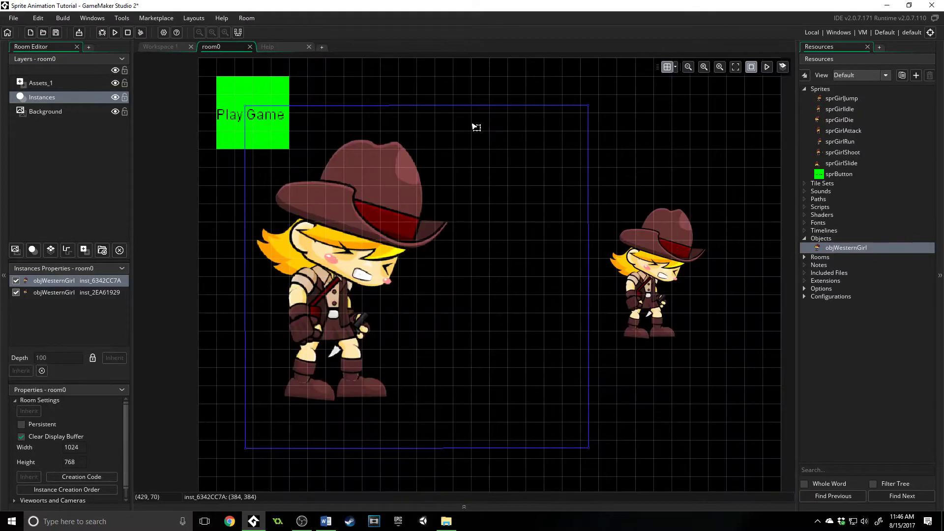
- Open the large girl instance's properties, try a cyan tint, and undo it
double_click(416, 197)
left_click_drag(332, 84, 624, 163)
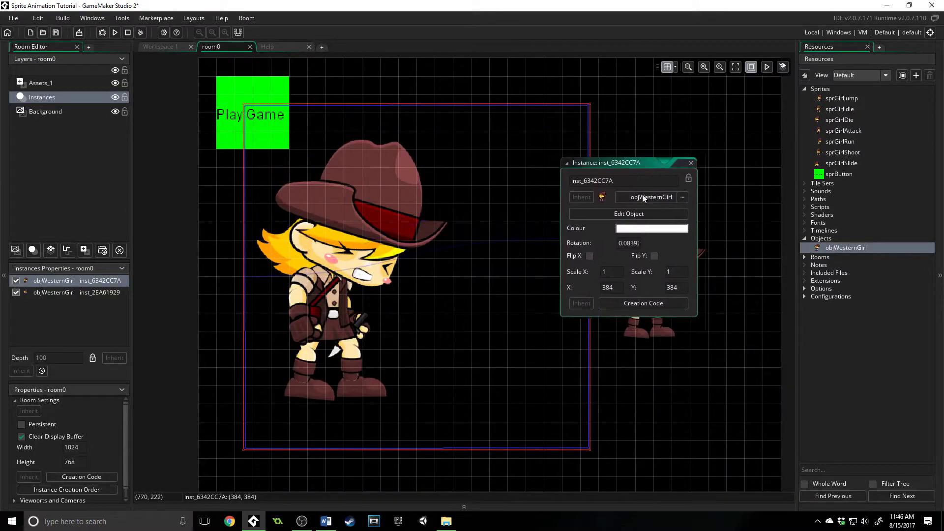
left_click(652, 229)
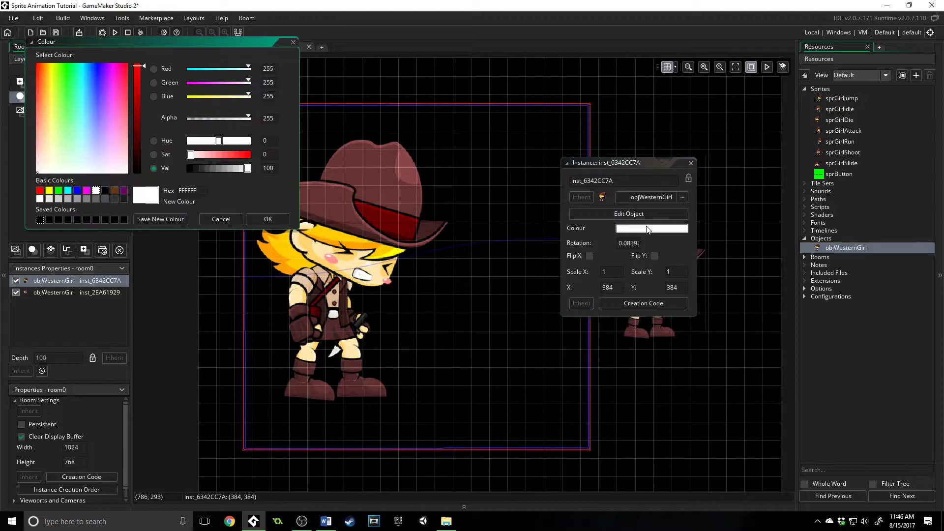
left_click(81, 72)
left_click(266, 218)
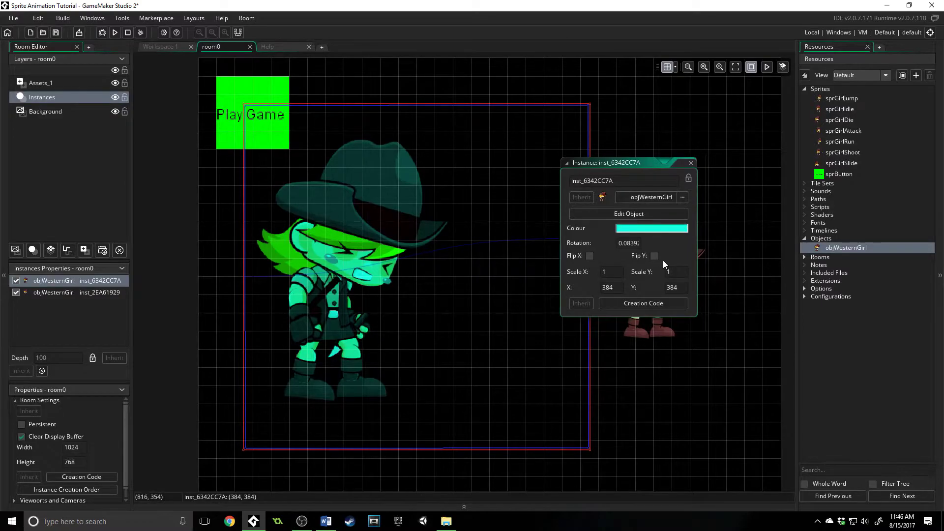
key("ctrl+z")
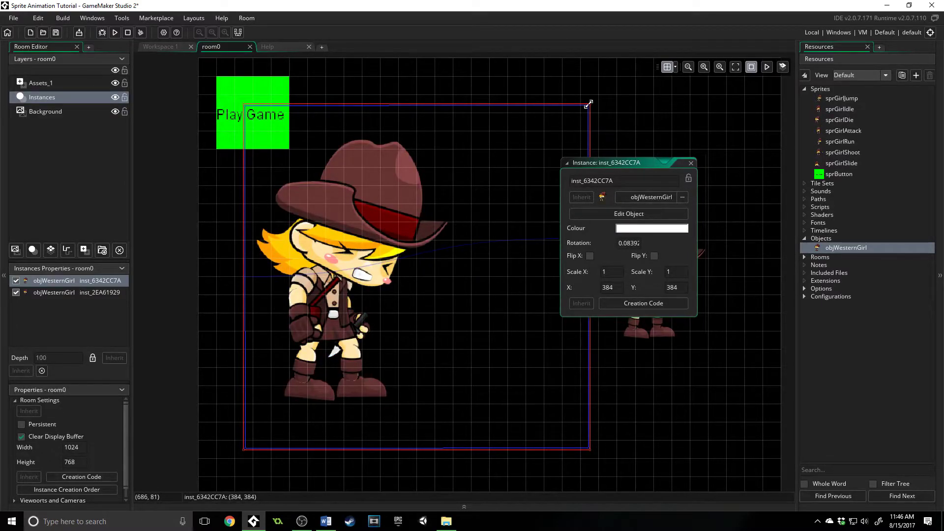
- Tilt the girl to -3.2233 rotation, leave it unflipped, and move it to 448, 416
mouse_move(590, 104)
left_mouse_down()
mouse_move(521, 70)
mouse_move(597, 116)
left_mouse_up()
left_click(581, 247)
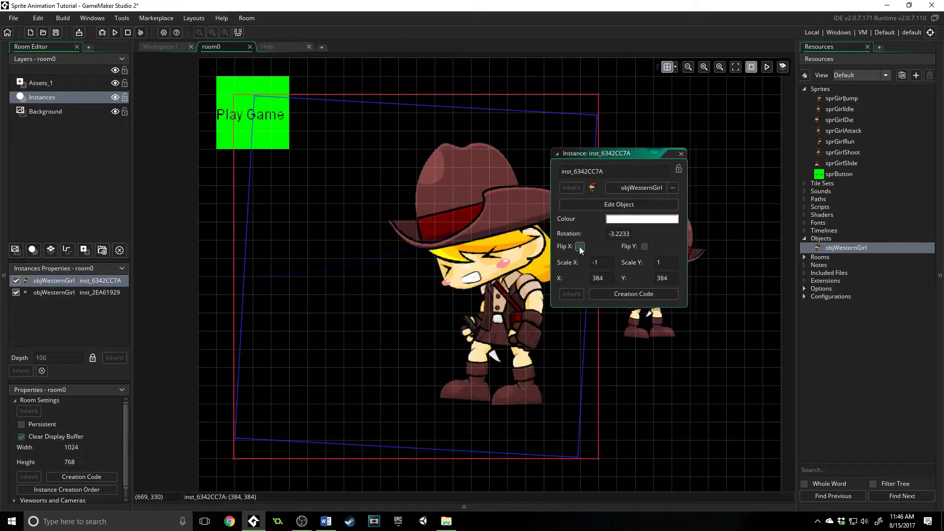
left_click(581, 247)
left_click(645, 247)
left_click(645, 246)
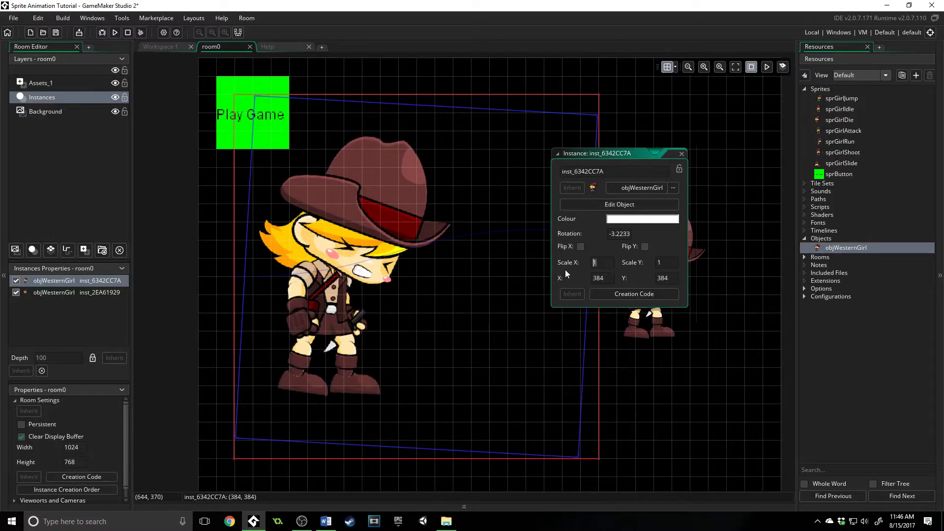
double_click(598, 279)
left_click_drag(441, 236, 484, 253)
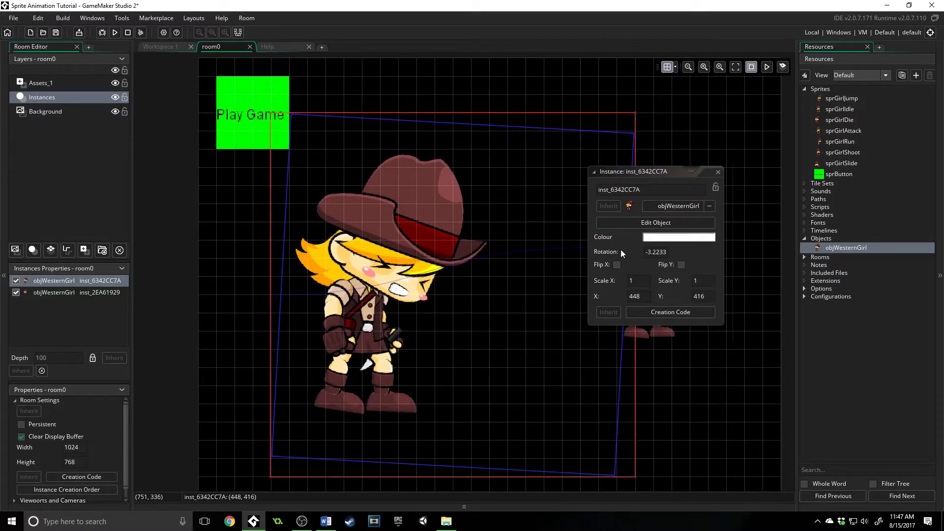
- Read the image_xscale help entry, go back to Sprites, and hide the side docks with F12
left_click(287, 49)
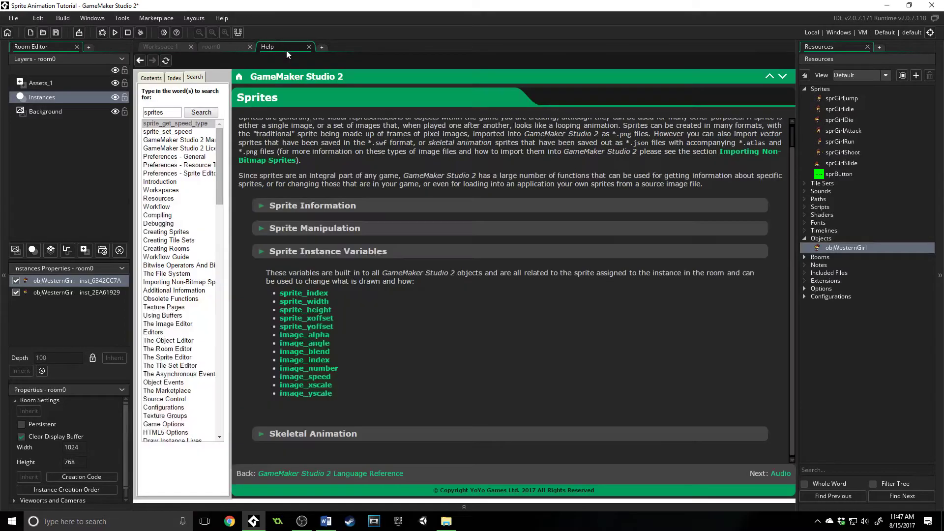
left_click(328, 386)
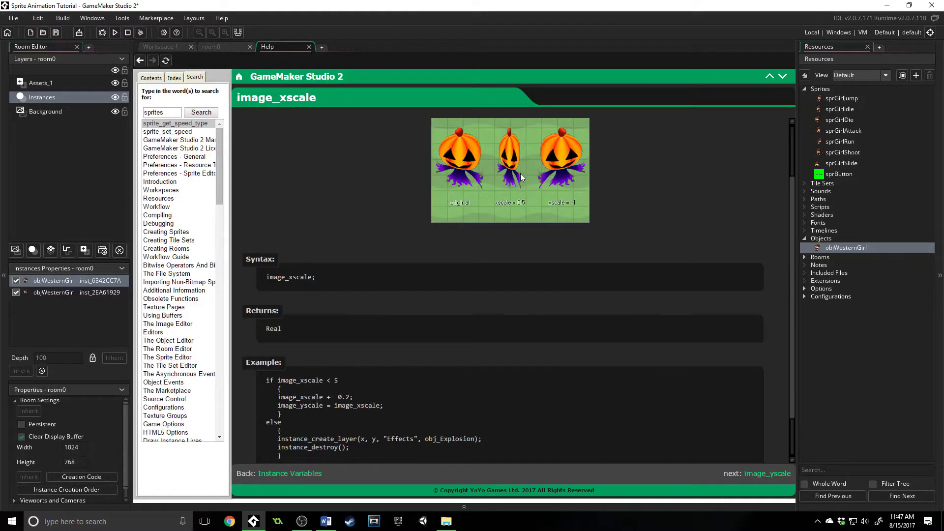
scroll(498, 191, "down", 1)
scroll(349, 401, "up", 2)
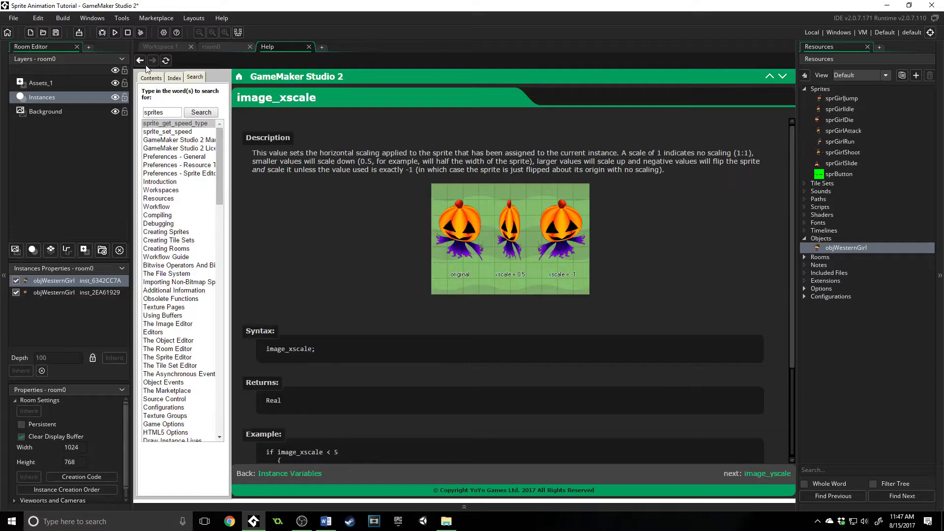
left_click(140, 61)
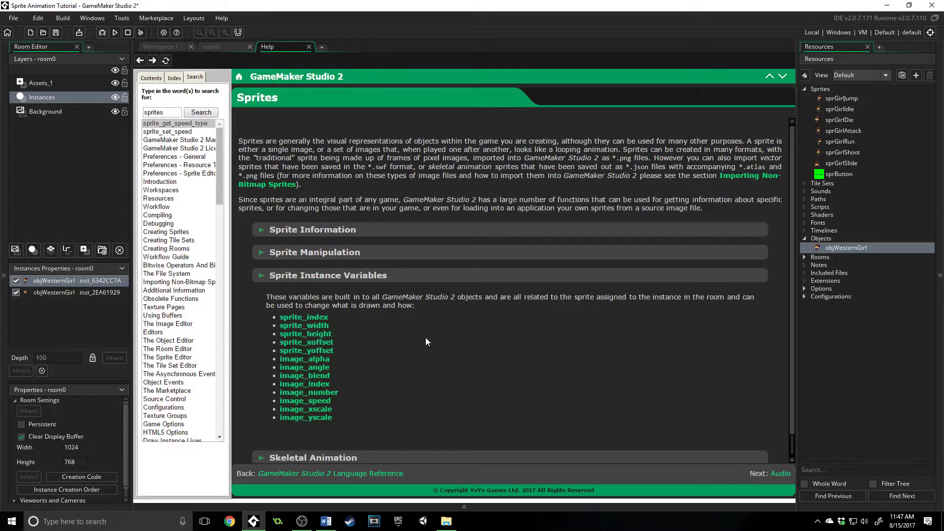
key("F12")
- Expand Sprite Manipulation in the Sprites help, restore the Resources dock, and select sprGirlJump
left_click(264, 238)
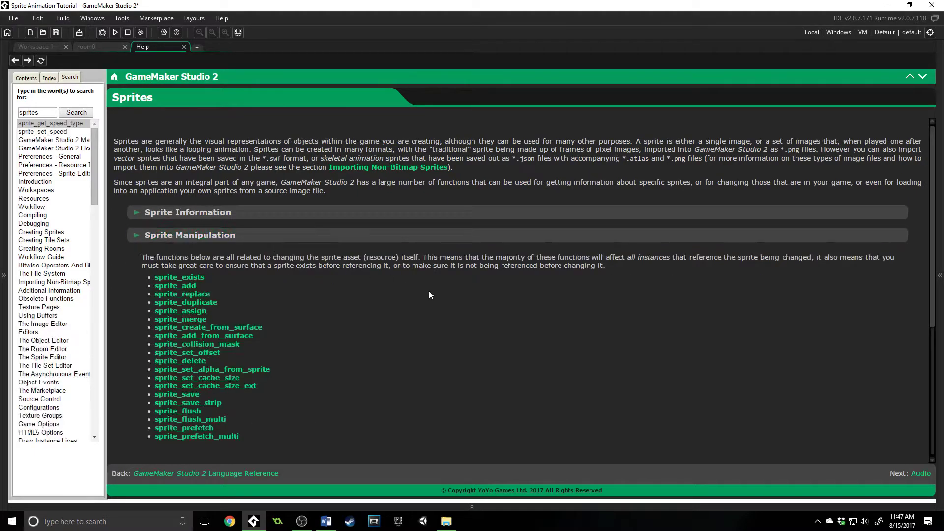
scroll(429, 291, "down", 2)
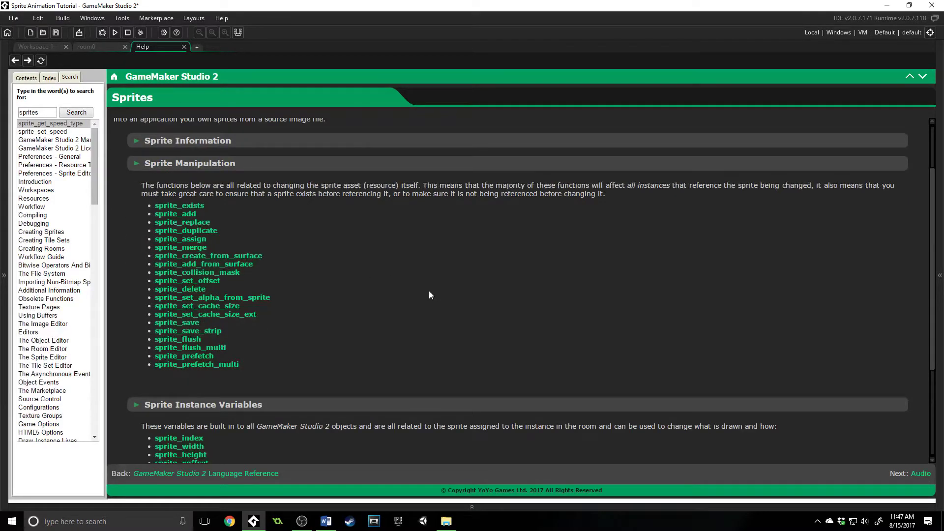
left_click(940, 222)
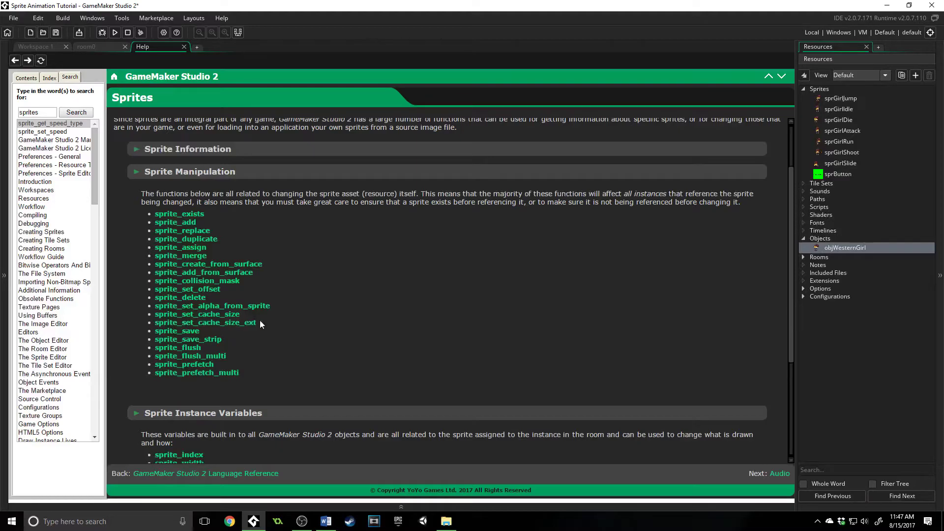
left_click(849, 100)
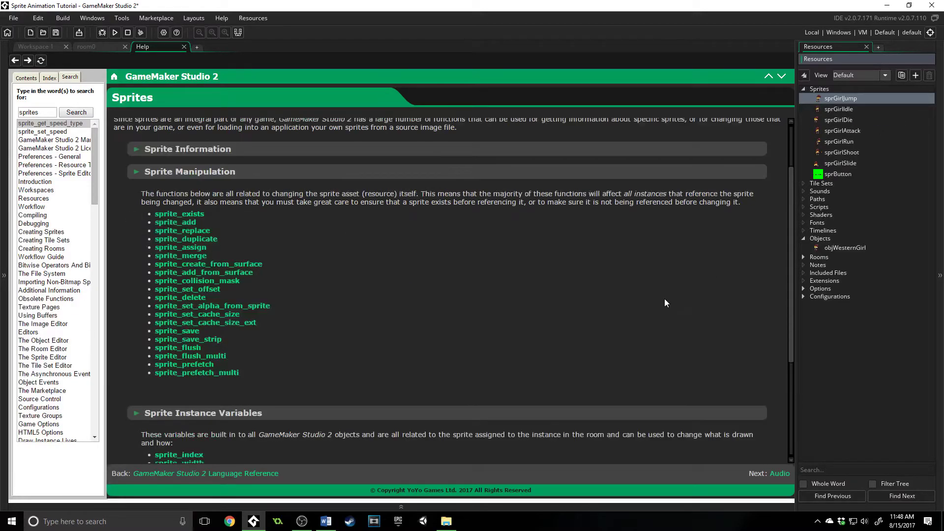
- Expand the Sprite Information and Skeletal Animation sections on the Sprites help page
left_click(216, 151)
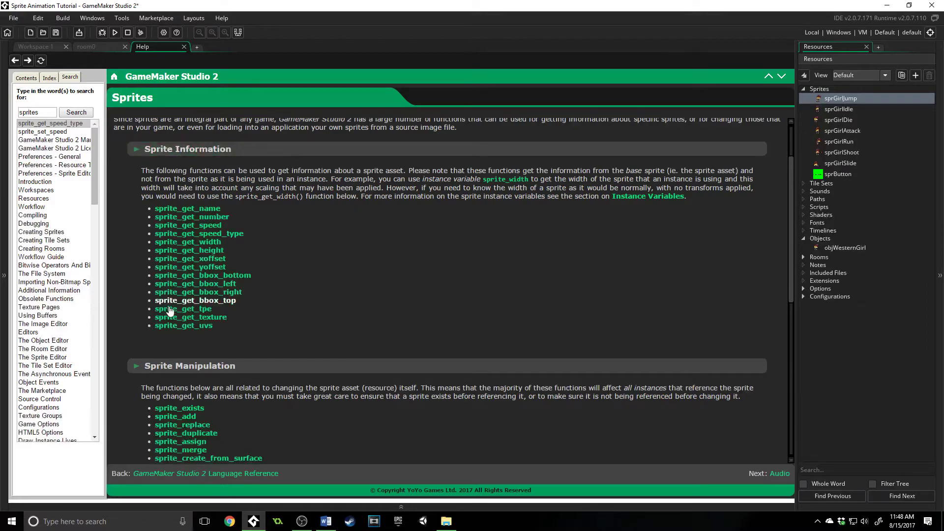
scroll(408, 325, "down", 3)
scroll(406, 324, "down", 3)
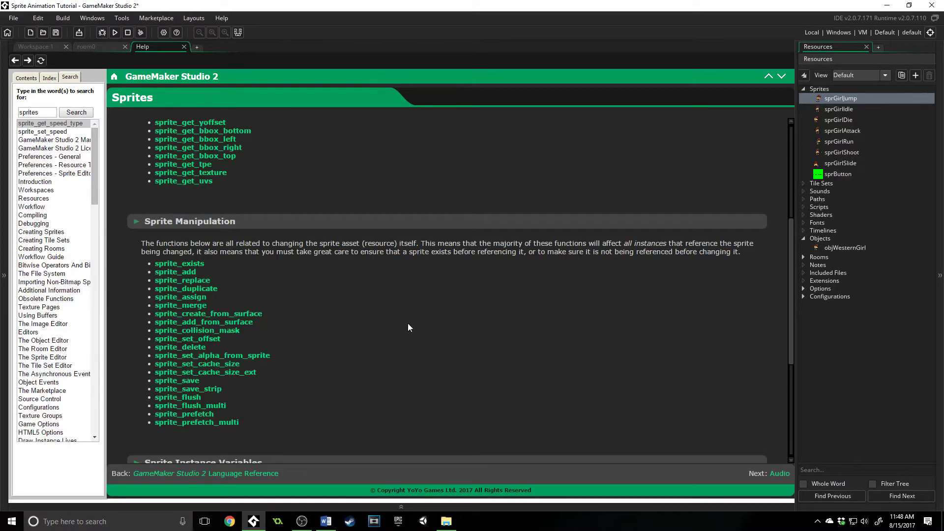
scroll(408, 327, "down", 9)
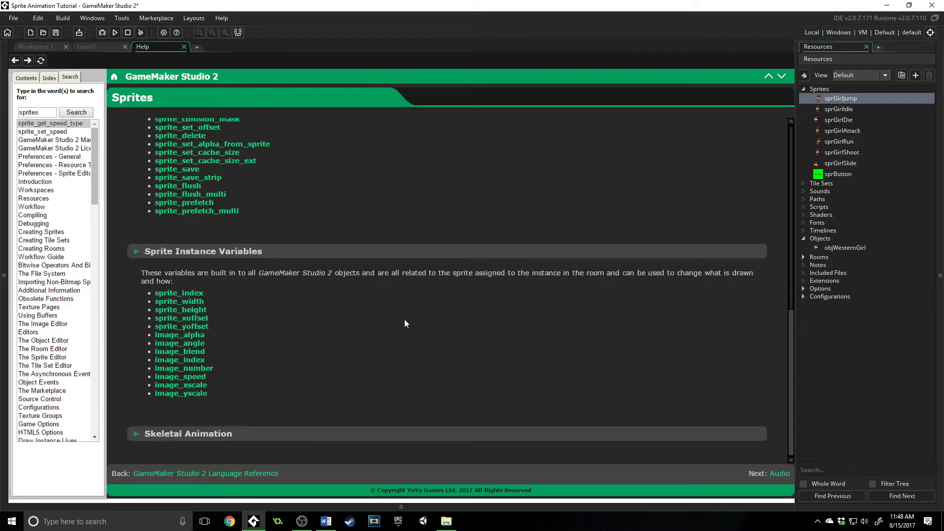
left_click(176, 433)
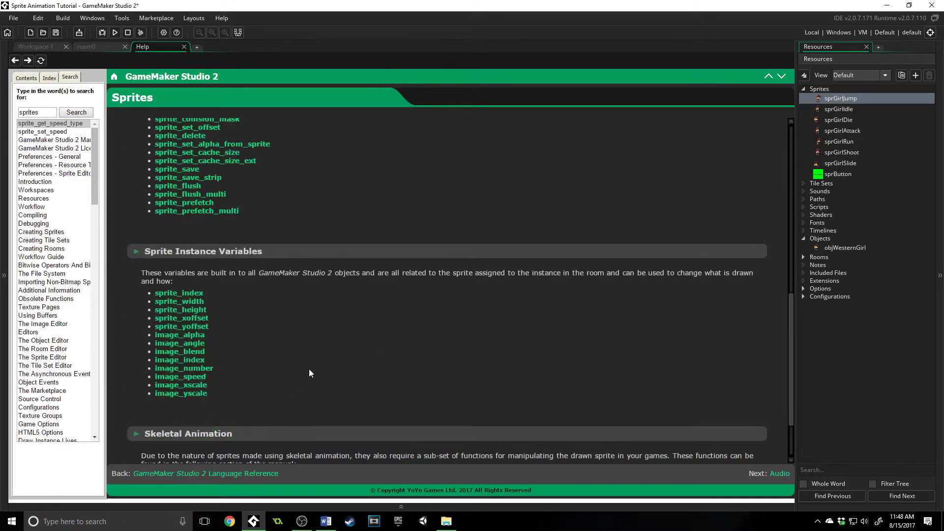
scroll(310, 369, "down", 3)
- Browse the Skeletal Animations help page, then return to Workspace 1
left_click(235, 413)
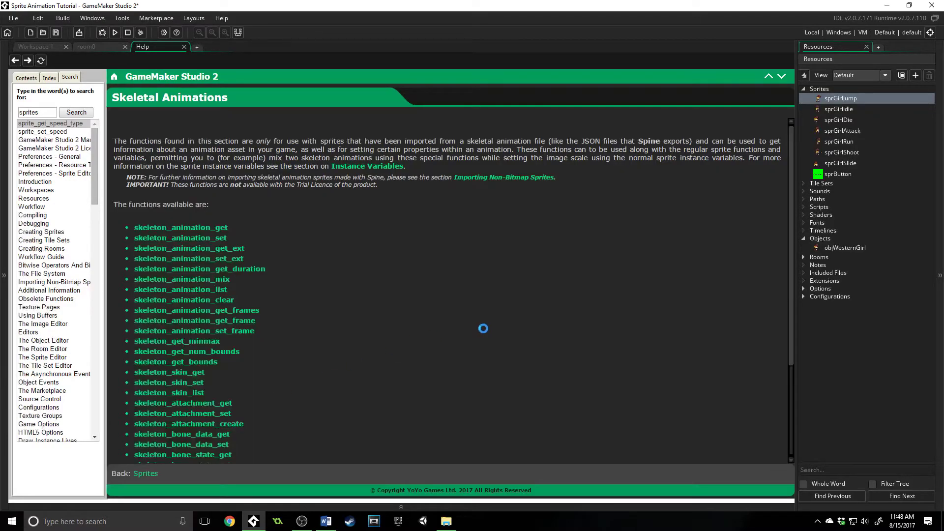
scroll(484, 329, "down", 2)
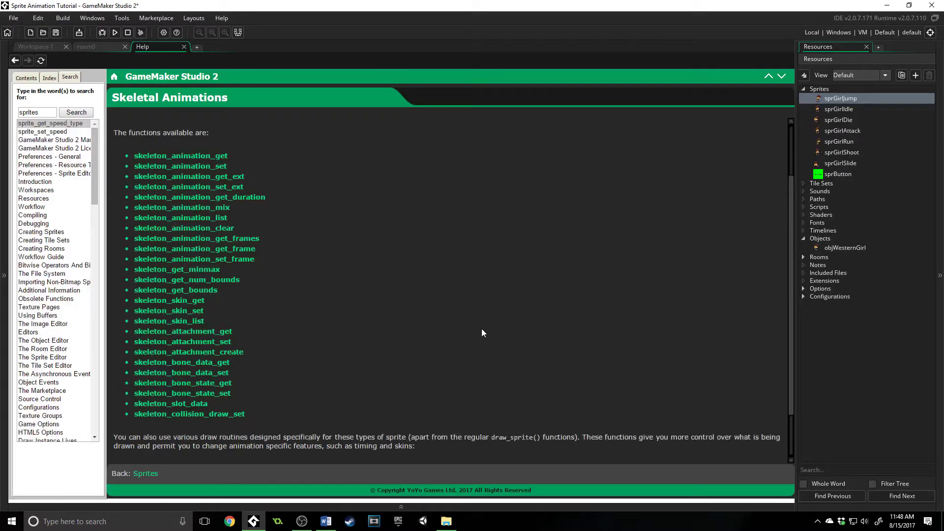
scroll(482, 330, "up", 3)
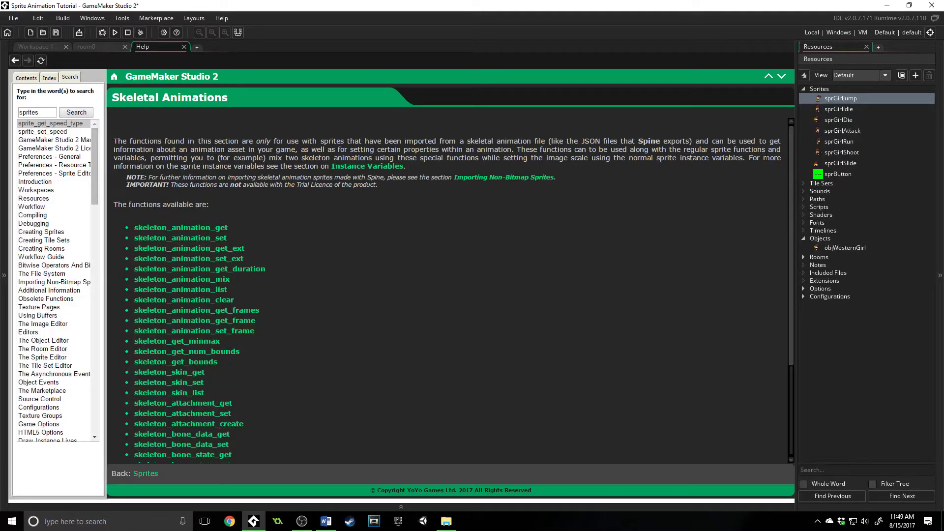
scroll(493, 337, "down", 3)
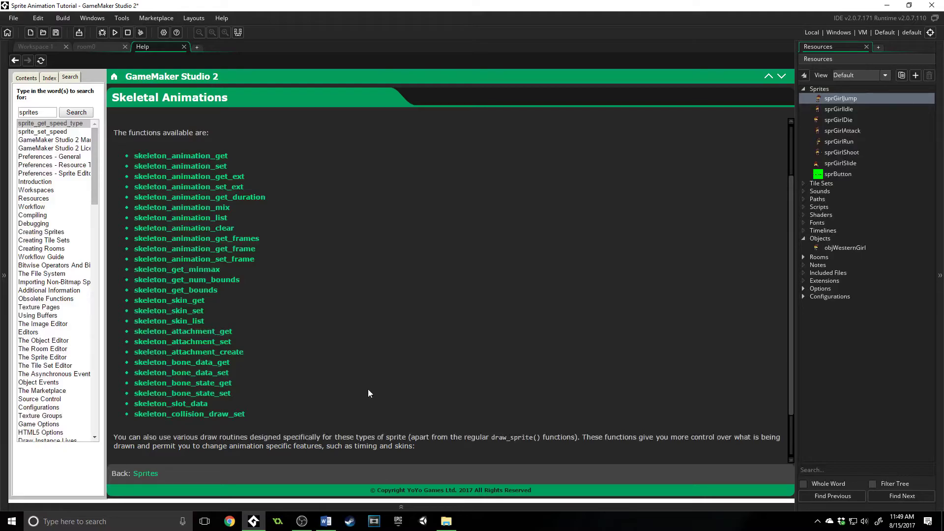
scroll(369, 393, "up", 3)
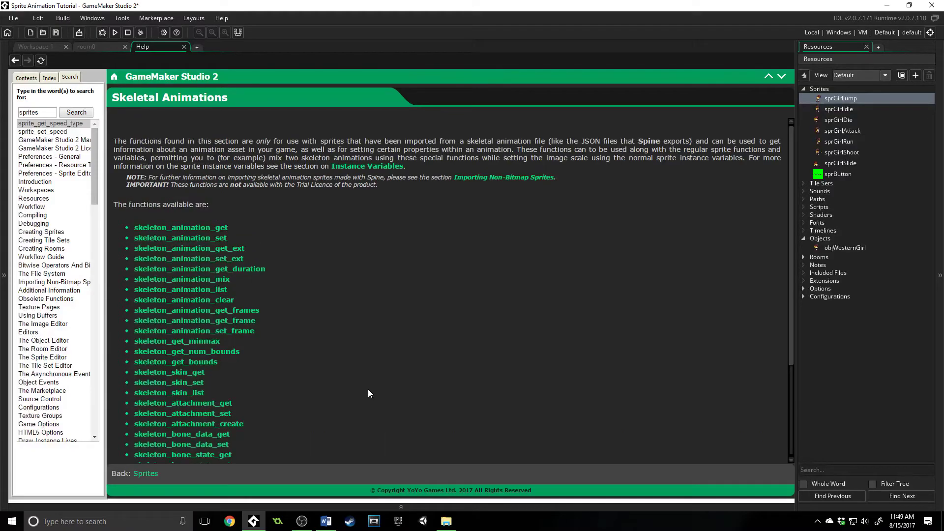
scroll(368, 391, "down", 3)
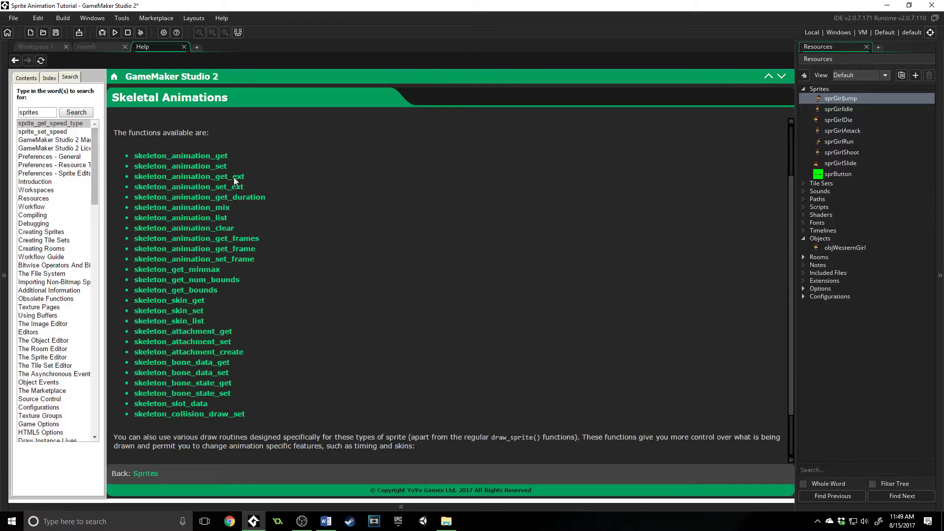
left_click(36, 47)
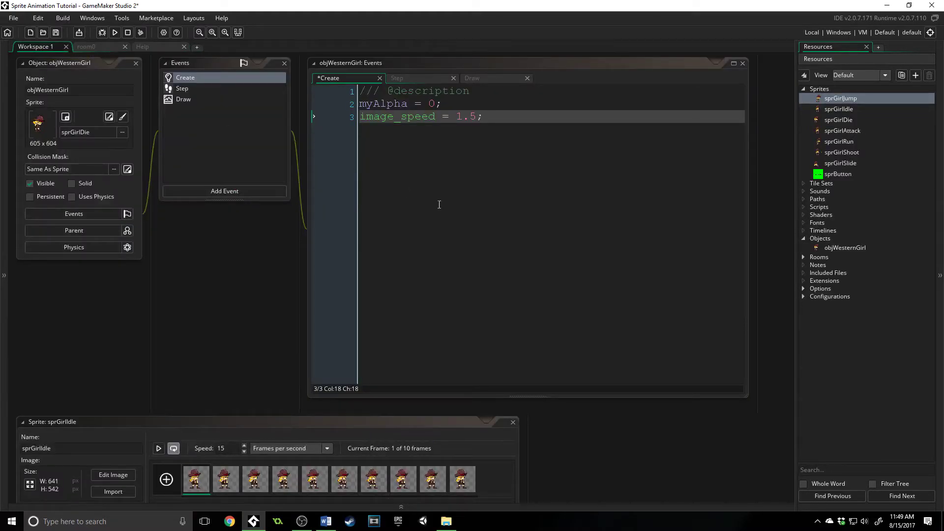
- Delete the image_speed = 1.5 line from objWesternGirl's Create event
key("ctrl+alt+Right")
left_click_drag(497, 120, 258, 118)
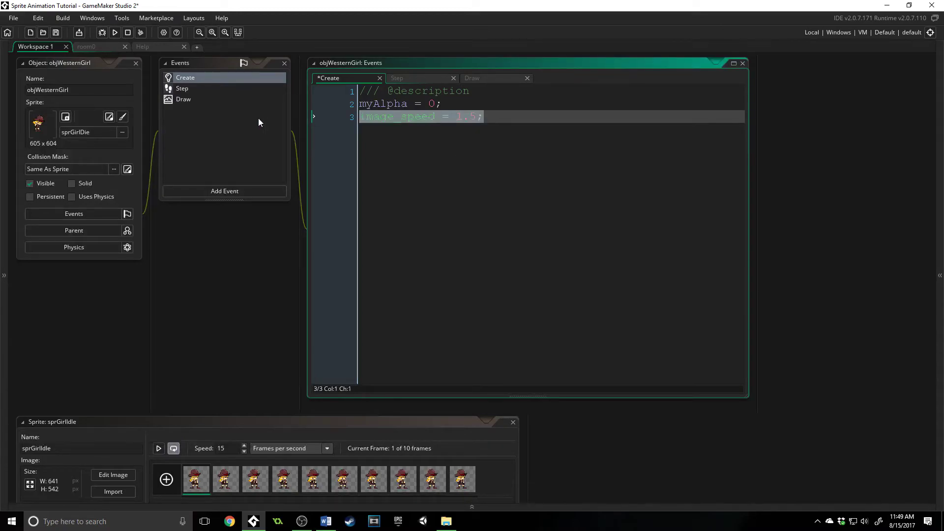
key("BackSpace")
key("BackSpace")
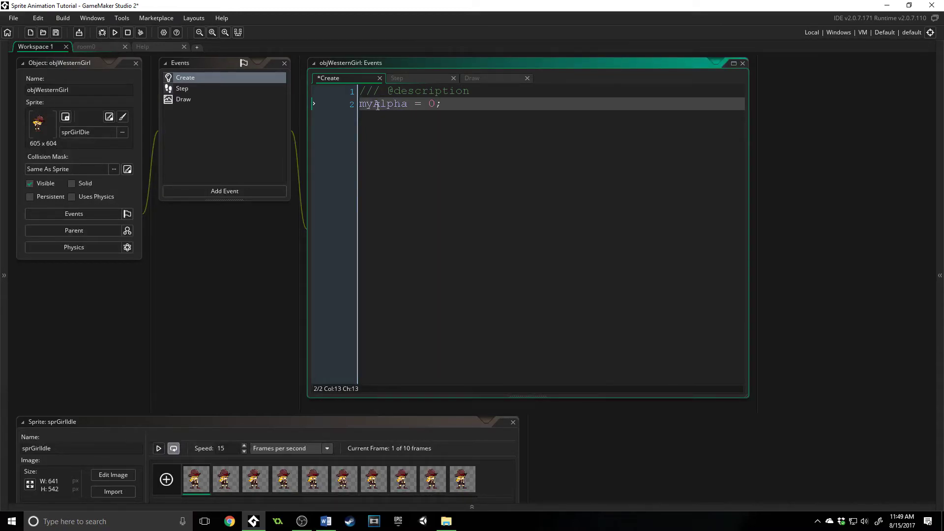
- Review objWesternGirl's Step event code, then its Draw event code
scroll(645, 265, "up", 1)
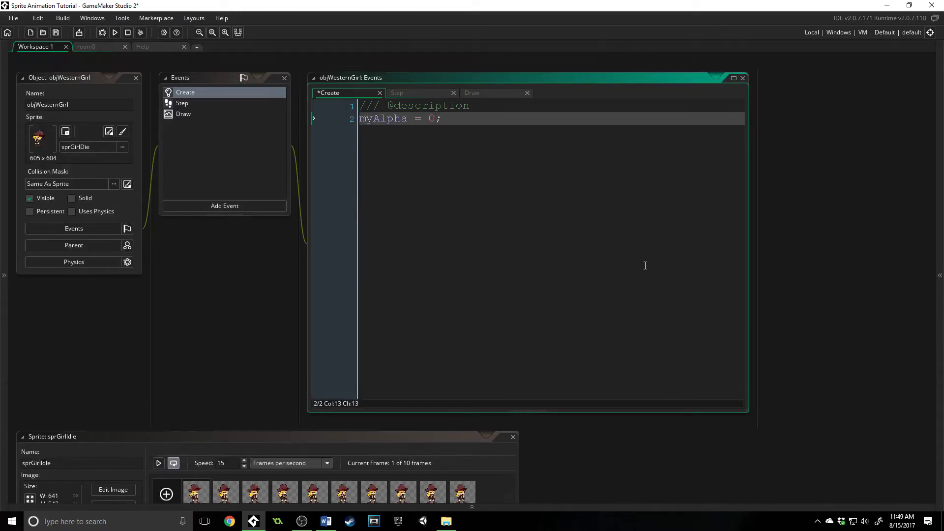
left_click(224, 104)
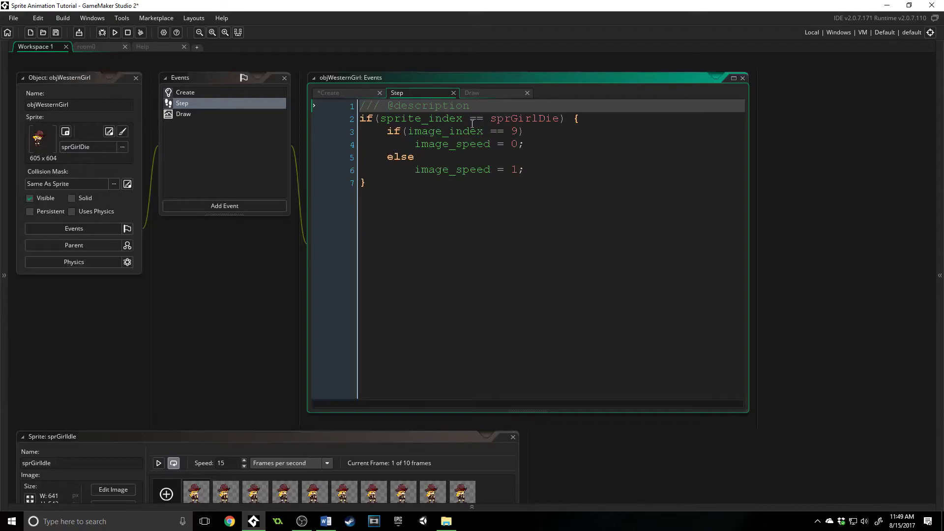
left_click(245, 115)
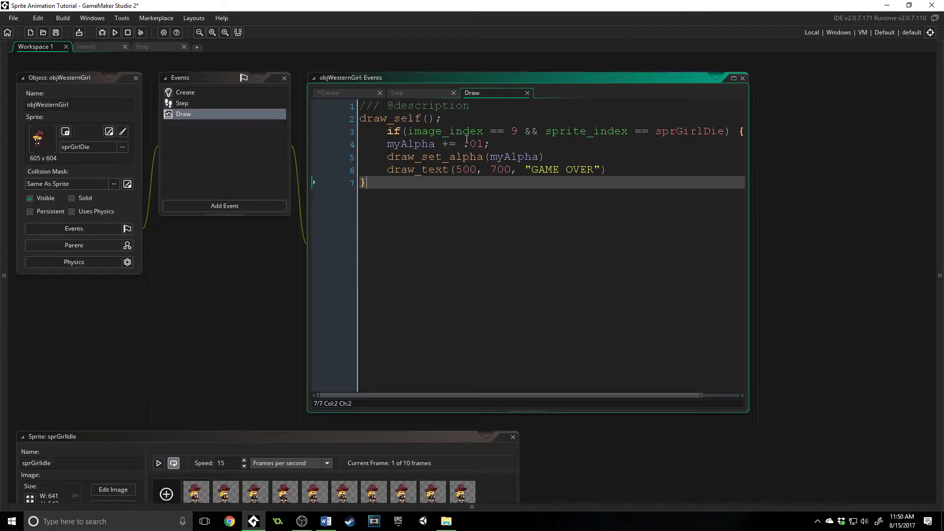
- Run the game, watch GAME OVER fade in after the die animation, then close it
key("F5")
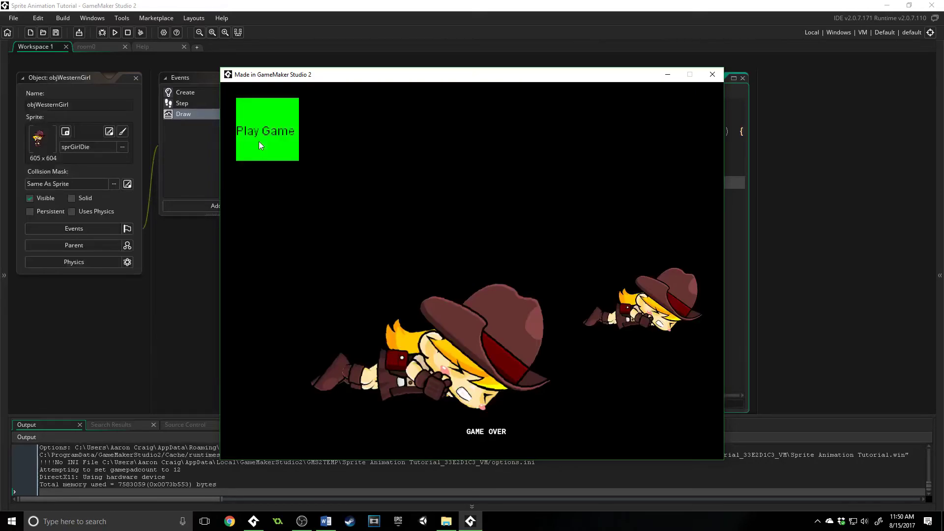
left_click(713, 75)
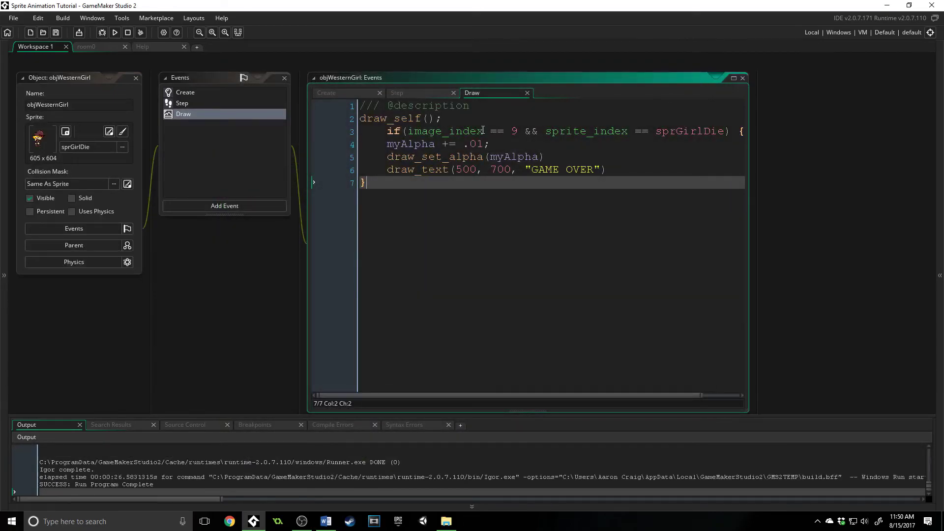
- Switch the code editor from objWesternGirl's Draw event back to its Step event
left_click(436, 106)
left_click(435, 93)
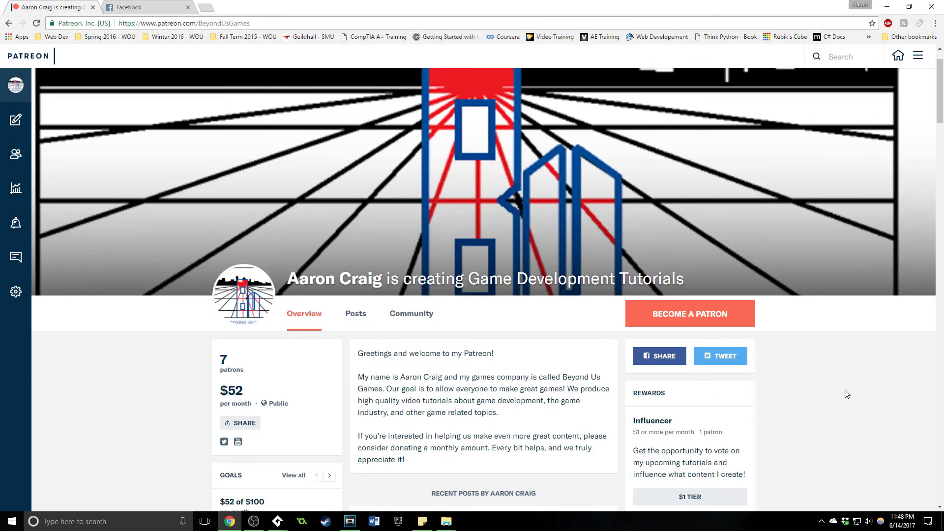
- Scroll the Patreon page to show 7 patrons and $52 per month toward $100
scroll(846, 391, "down", 3)
scroll(846, 393, "down", 2)
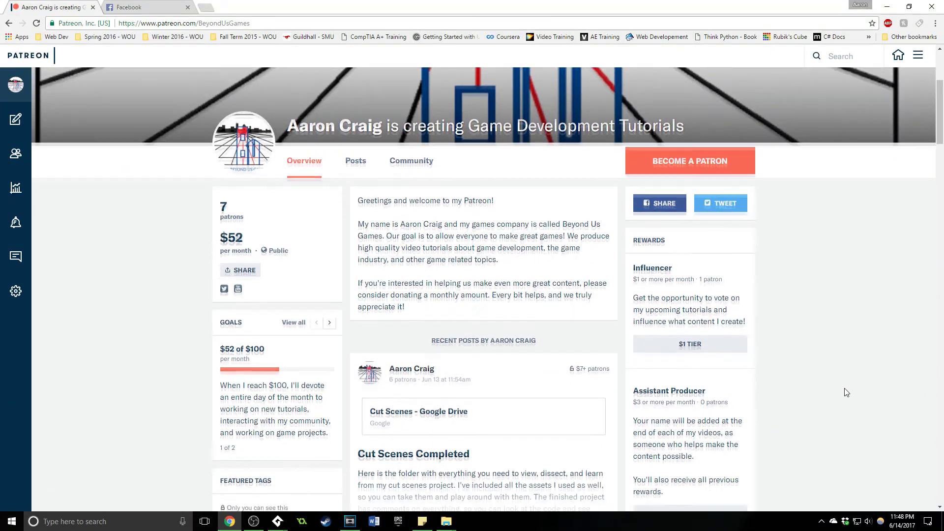